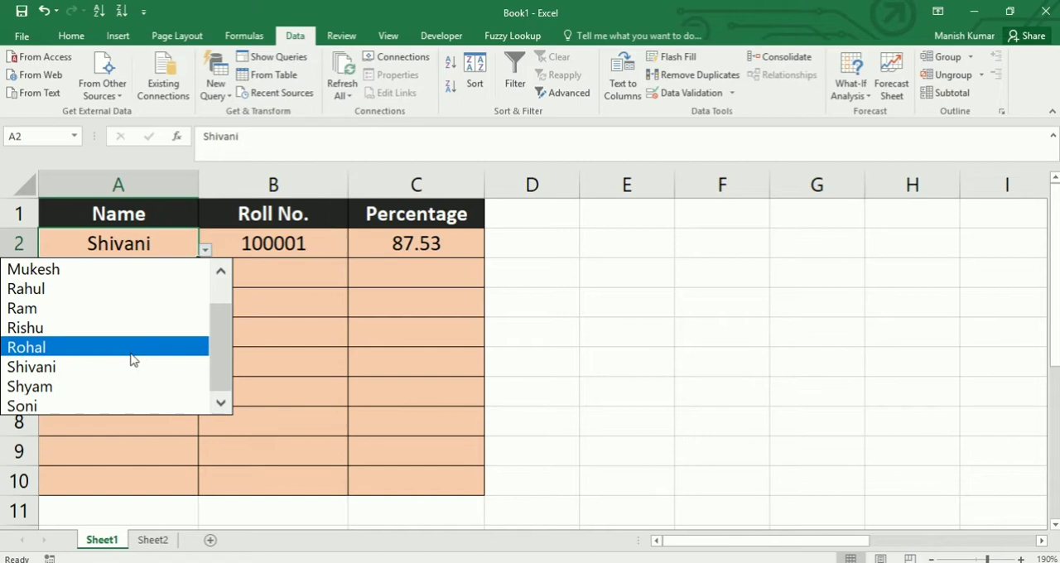
- Try to enter a five-digit roll number in cell B2 and cancel the entry
left_click(279, 239)
left_click(286, 247)
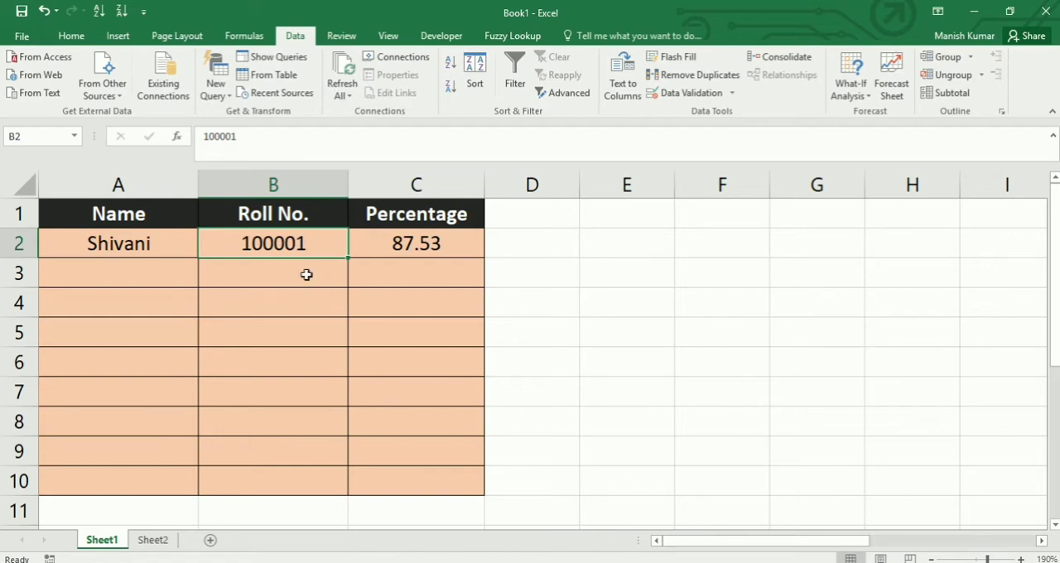
type("12345")
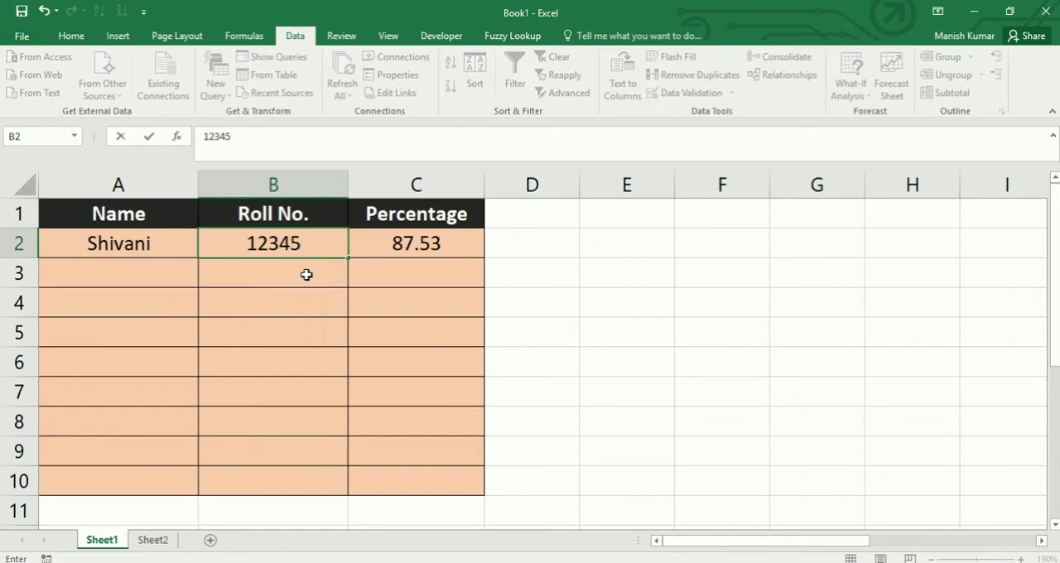
key("Return")
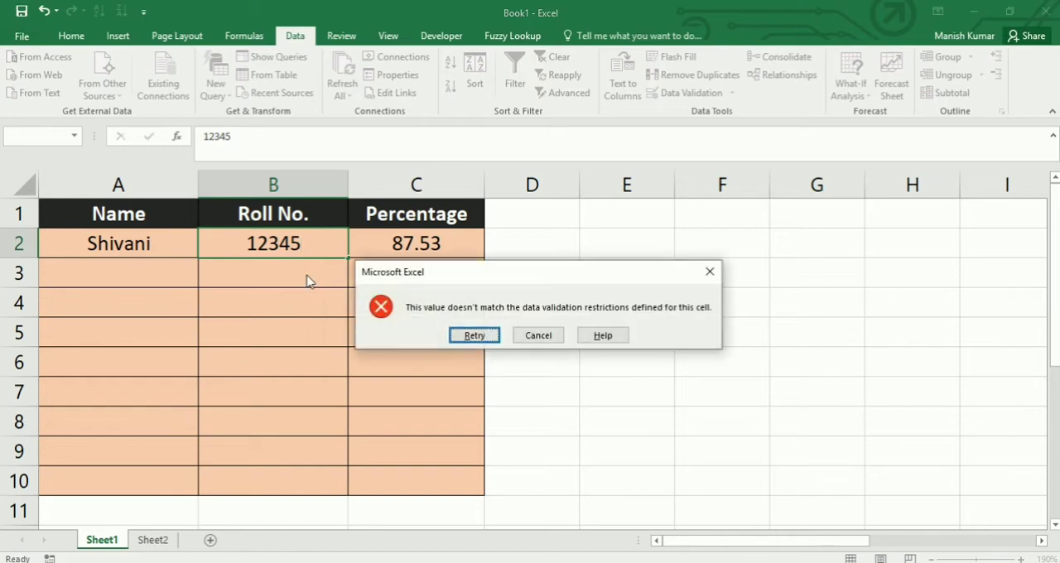
key("Tab")
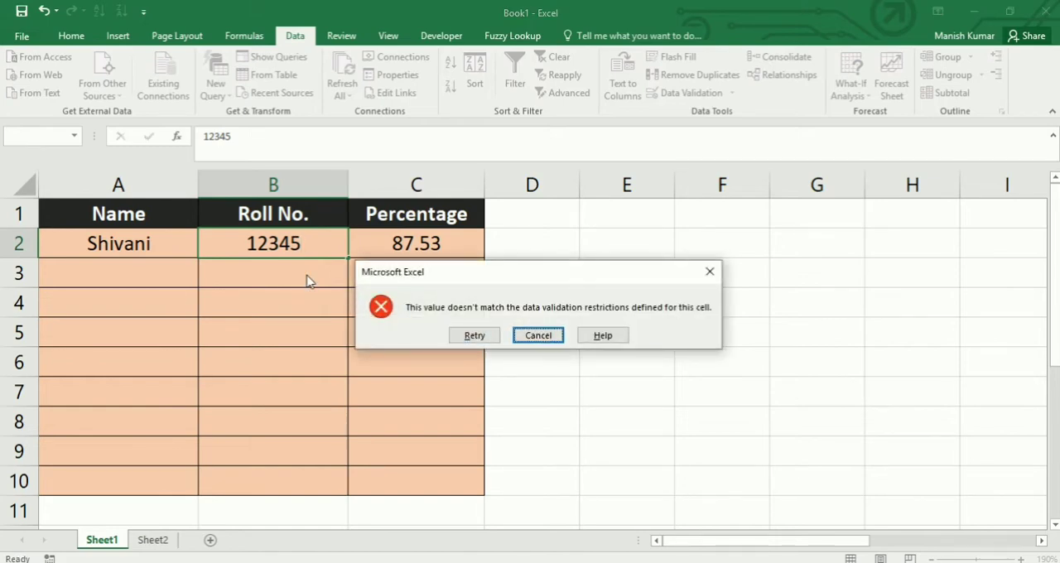
key("Return")
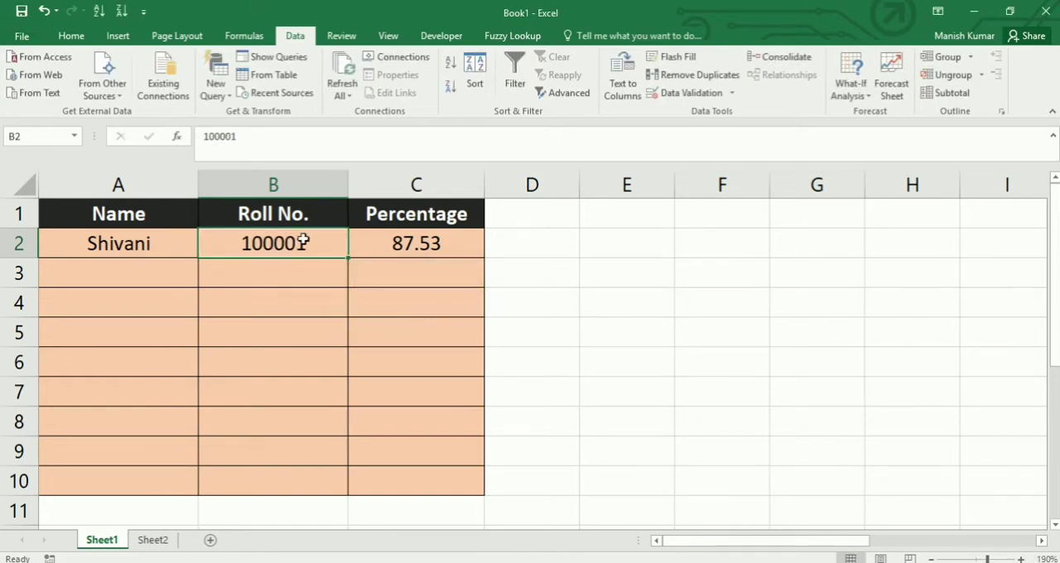
- Try to enter a seven-digit roll number in cell B2 and cancel the entry
type("123")
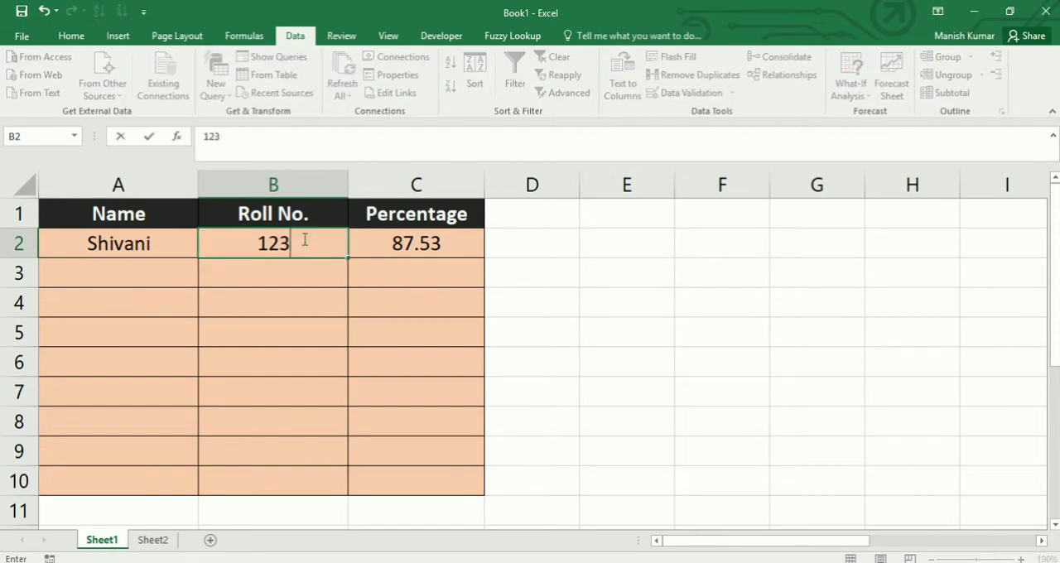
type("4567")
key("Return")
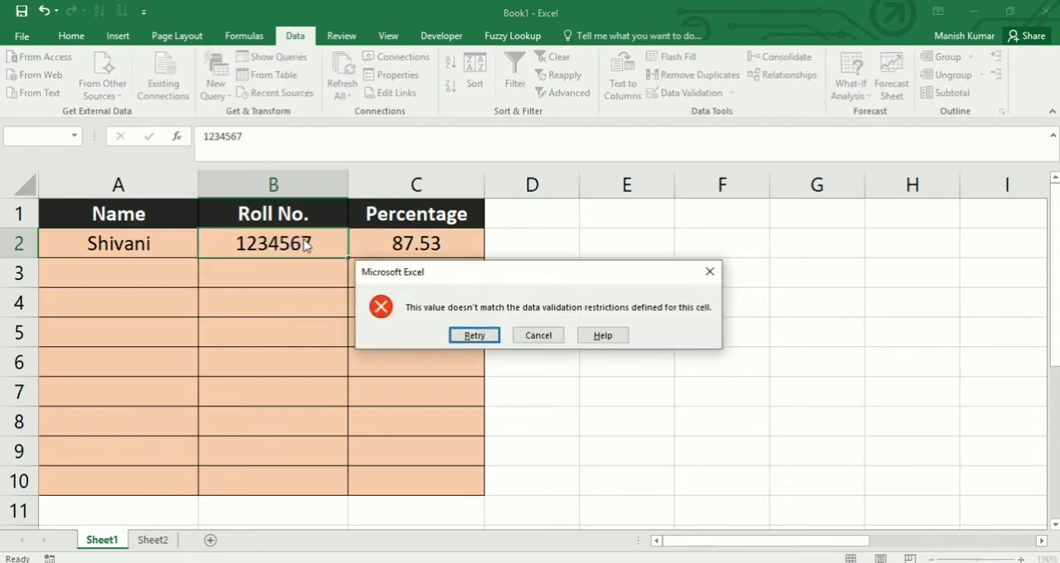
key("Tab")
key("Return")
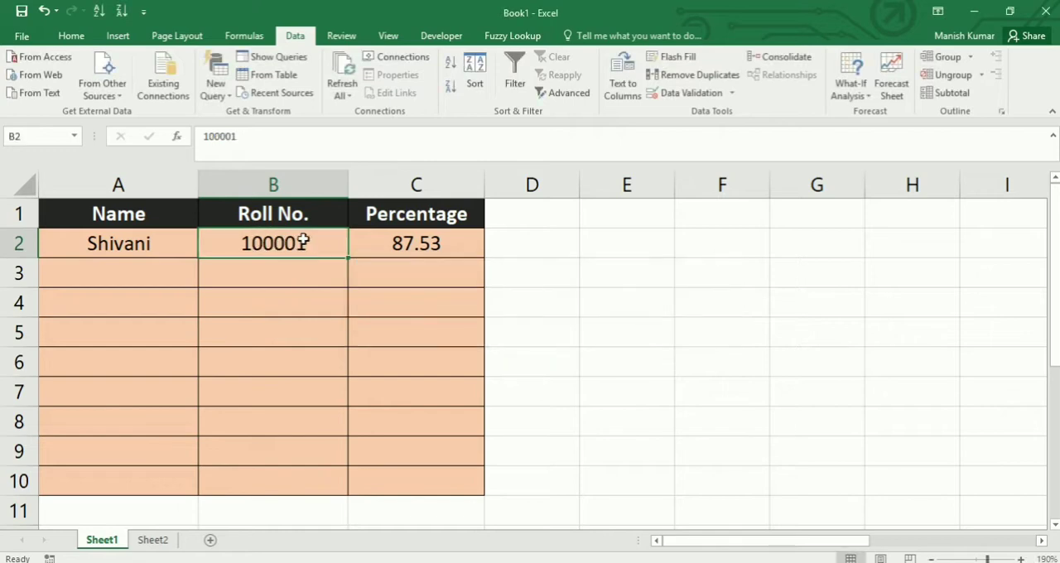
- Enter a six-digit roll number in cell B2 and reselect that cell
type("12")
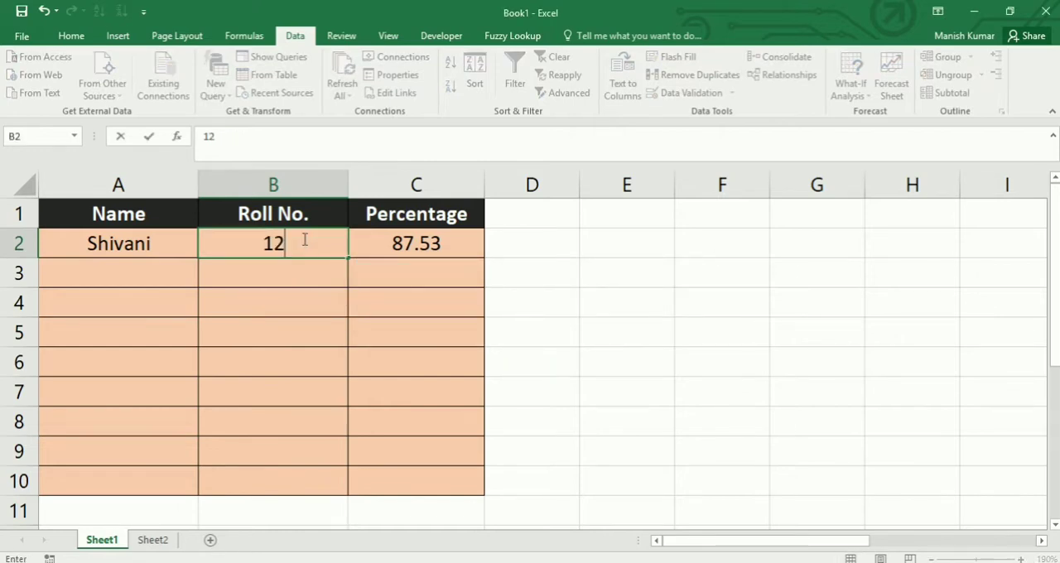
type("3456")
key("Return")
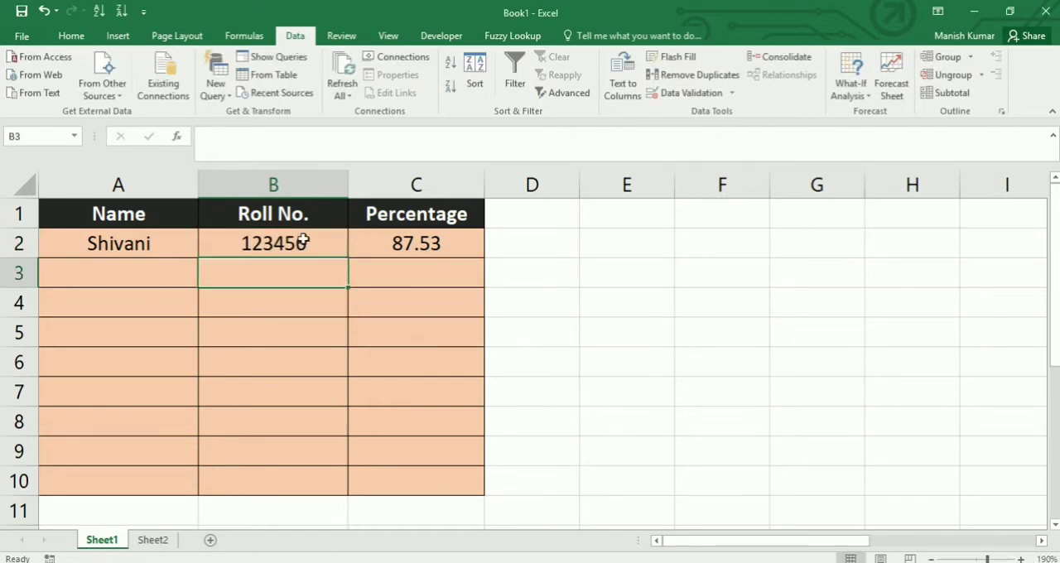
left_click(304, 241)
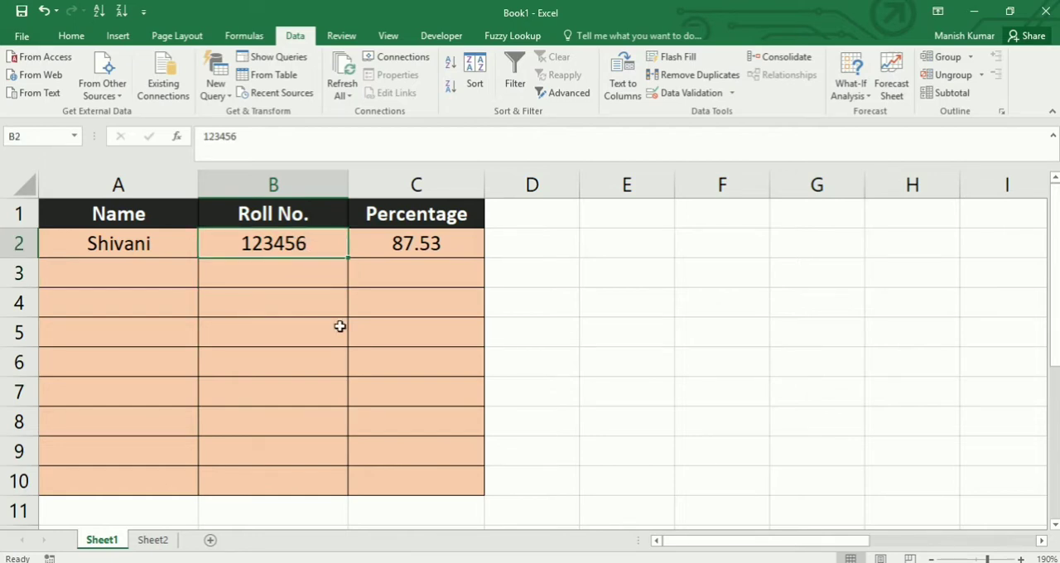
- Try to enter 101 as the percentage in cell C2 and cancel the entry
left_click(399, 251)
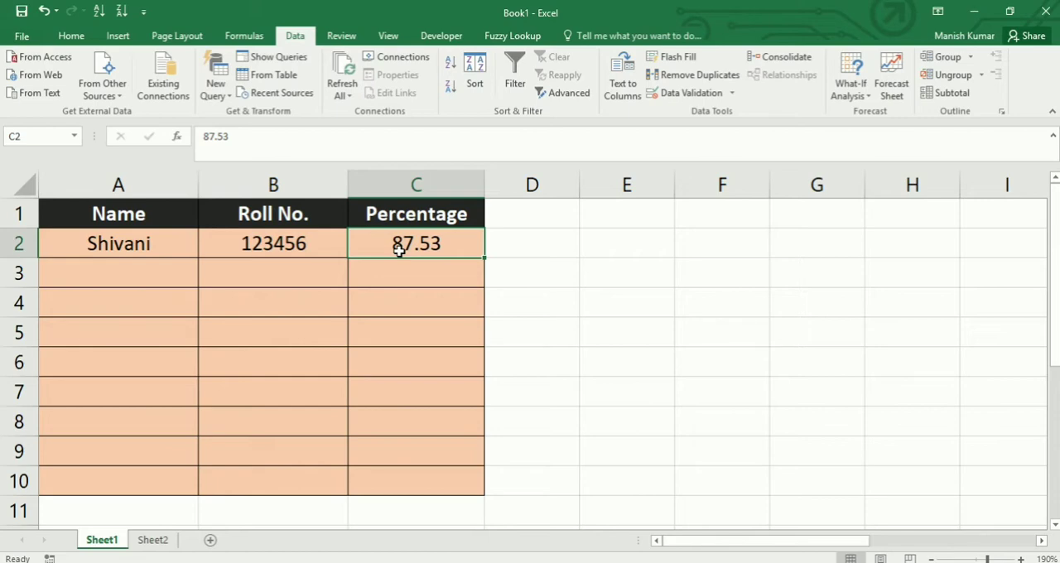
type("101")
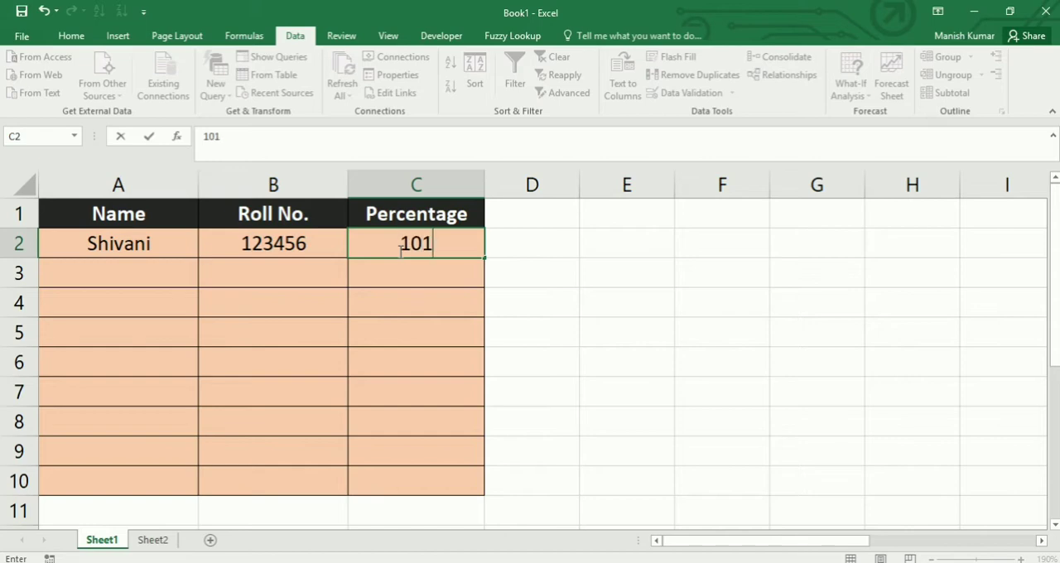
key("Return")
key("Tab")
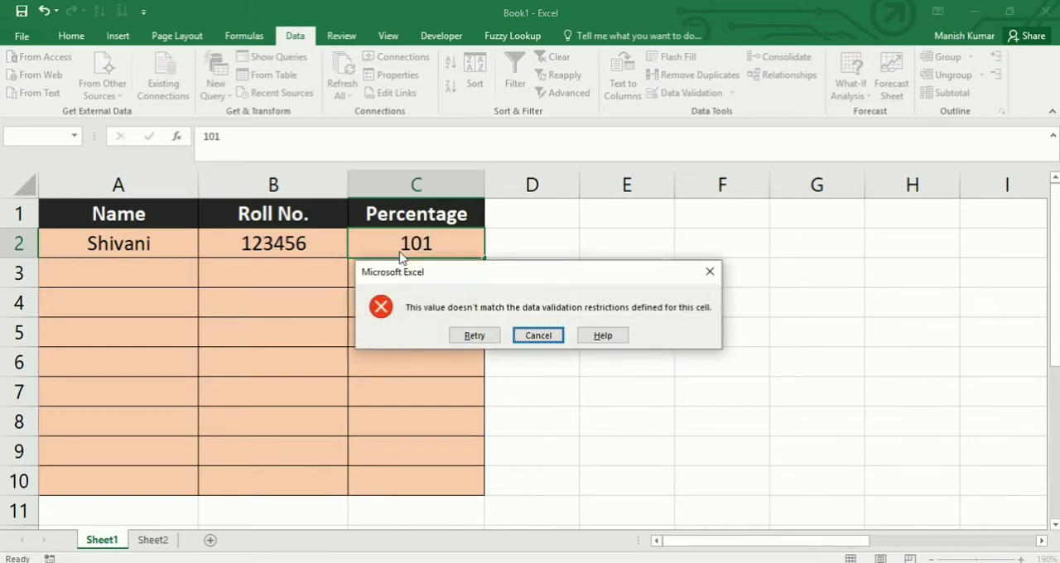
key("Return")
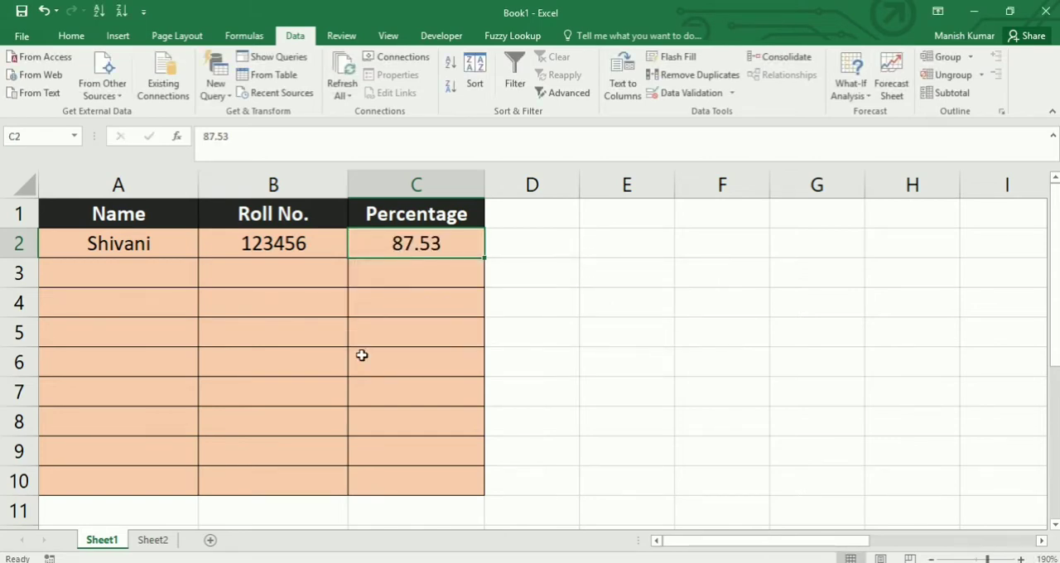
- Try to enter the decimal value 1234.65 as the roll number in cell B2 and cancel the entry
left_click(306, 246)
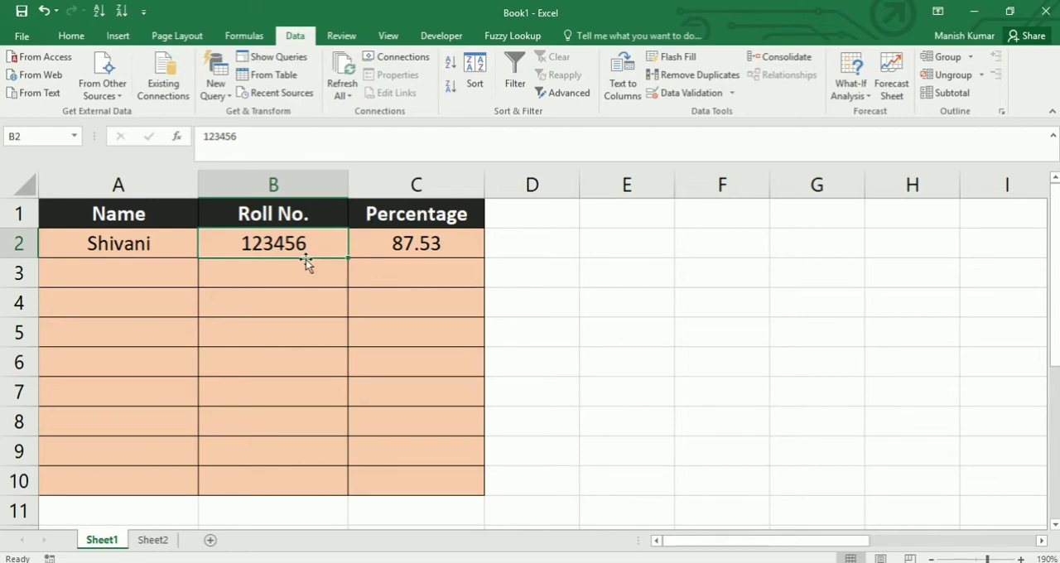
type("1")
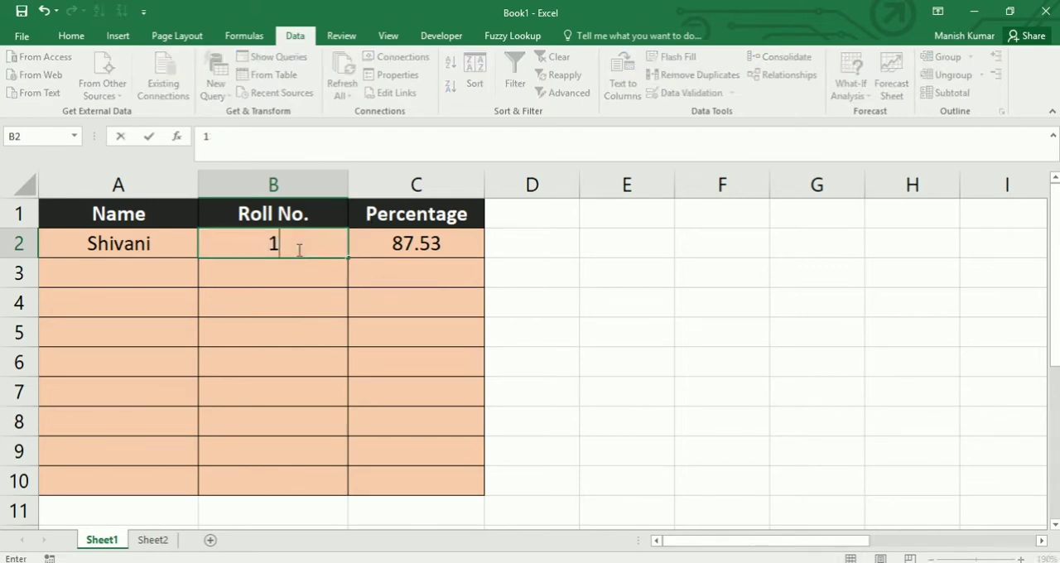
type("234.65")
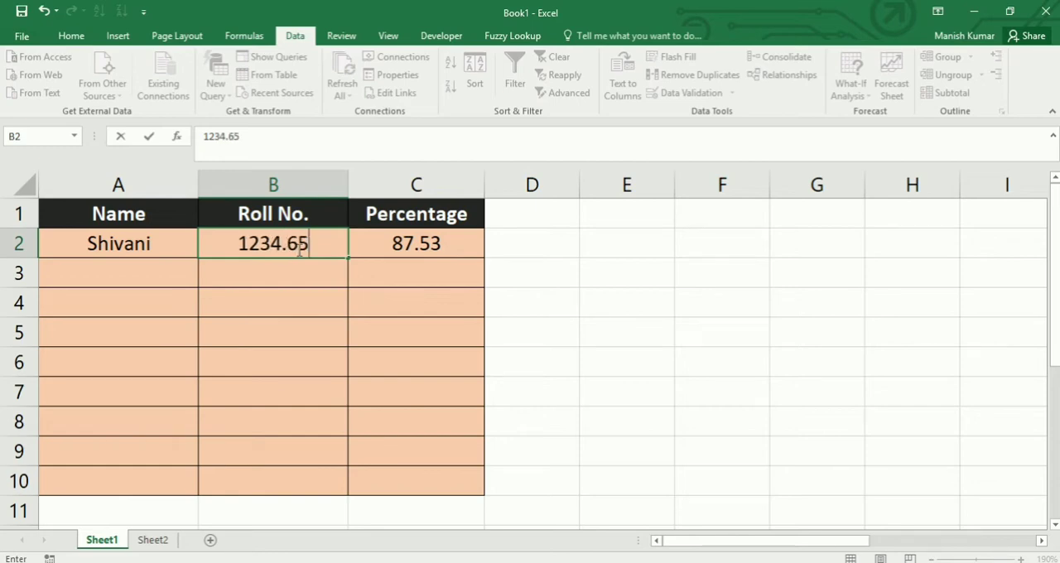
key("Return")
key("Tab")
key("Return")
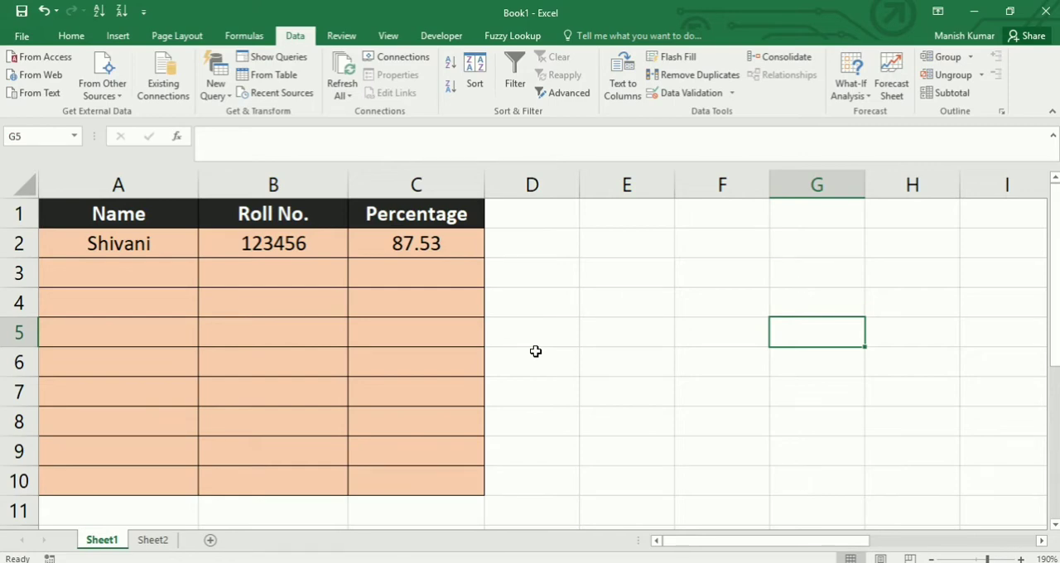
- Review the allowed names in cell A2's drop-down list and reselect the student's current name
left_click(157, 246)
left_click(206, 252)
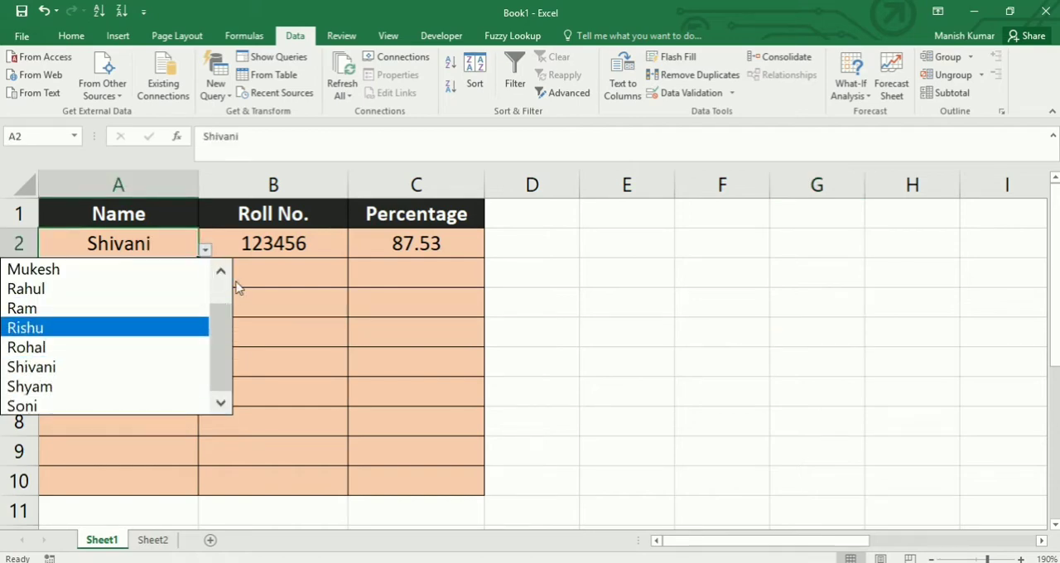
left_click(223, 292)
left_click_drag(221, 328, 221, 373)
left_click_drag(216, 365, 222, 308)
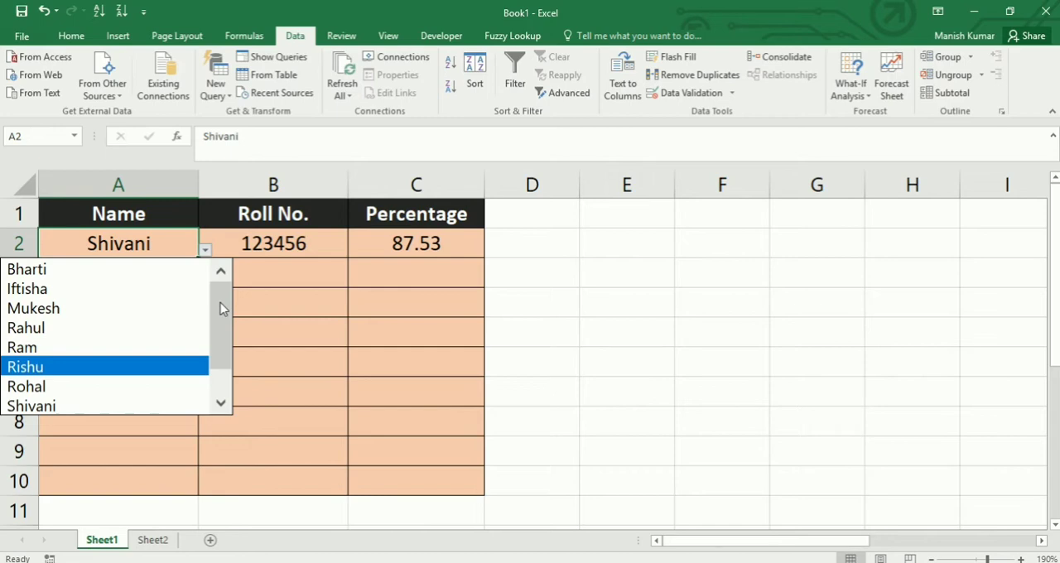
left_click(104, 404)
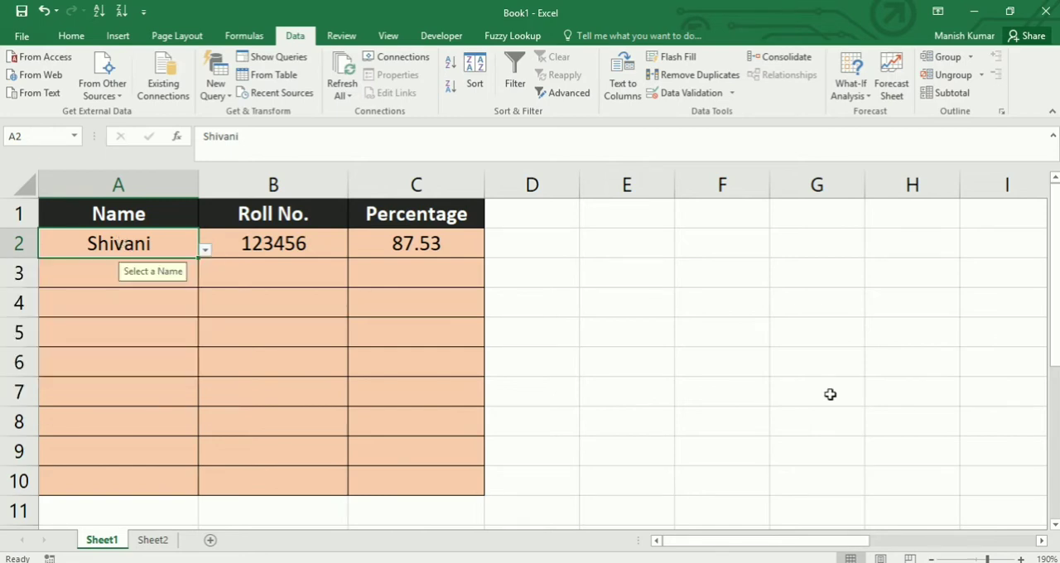
- Try to enter a name that is missing from the drop-down list in cell A2 and cancel the entry
type("Kiran")
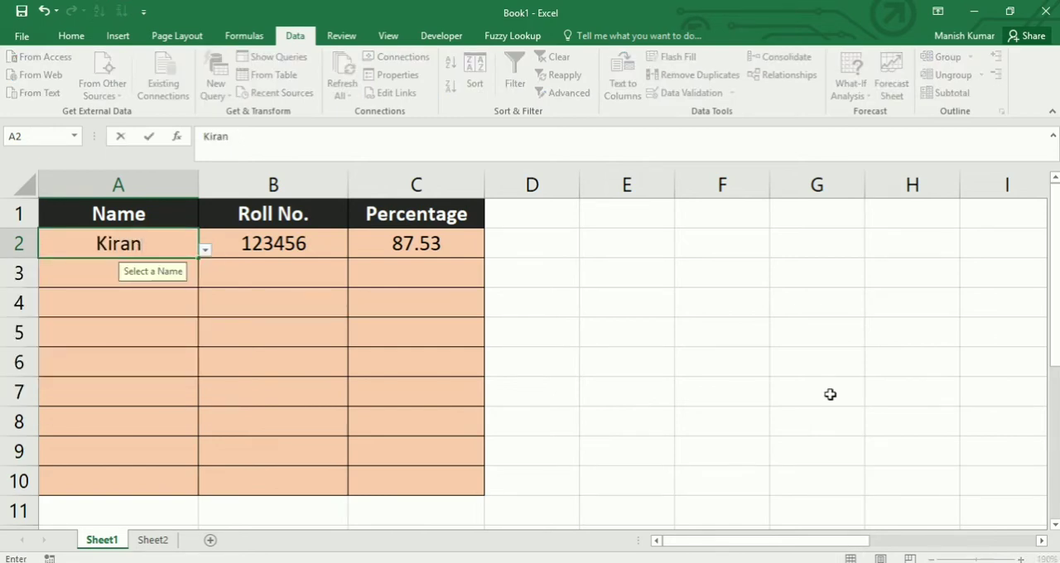
key("Return")
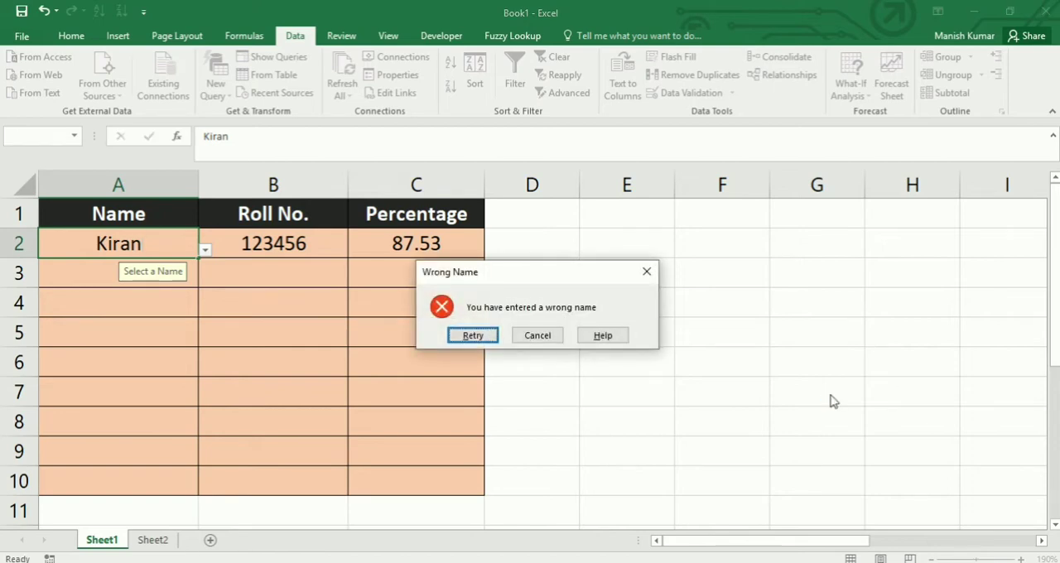
key("Tab")
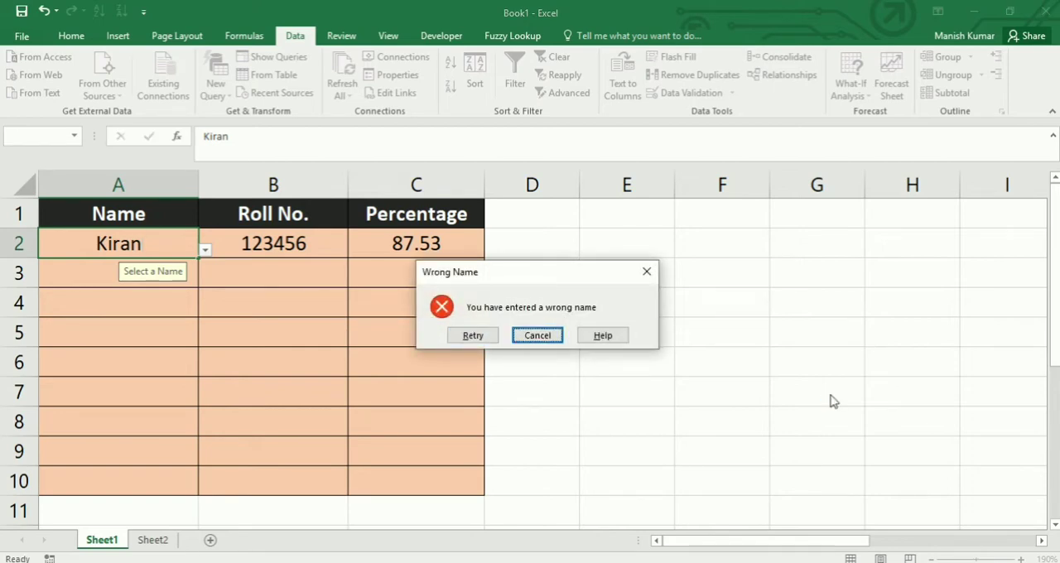
key("Return")
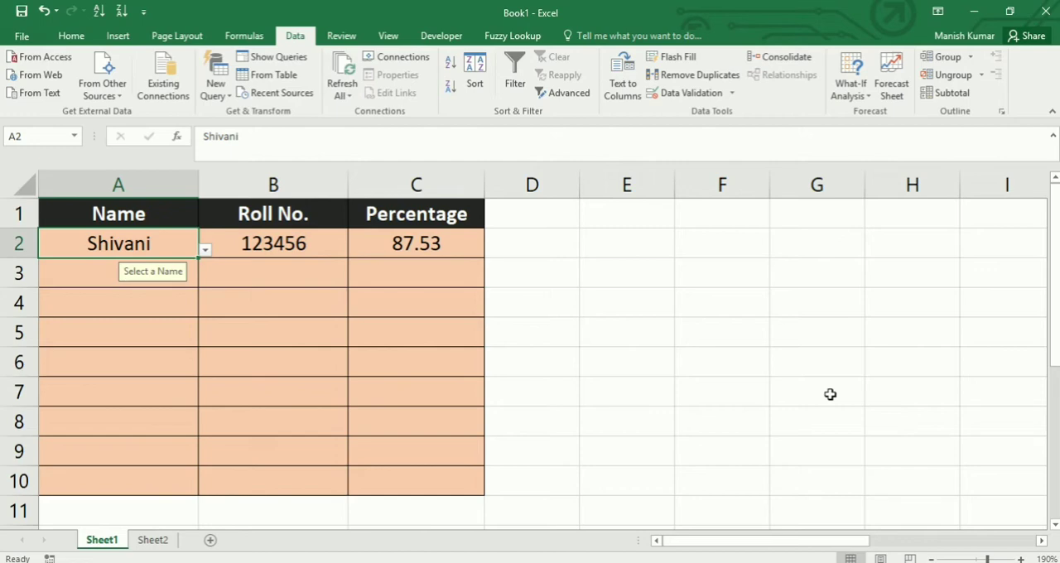
- Switch to Sheet2 and start a data validation rule for Name cells A2:A10 that allows a List
left_click(150, 542)
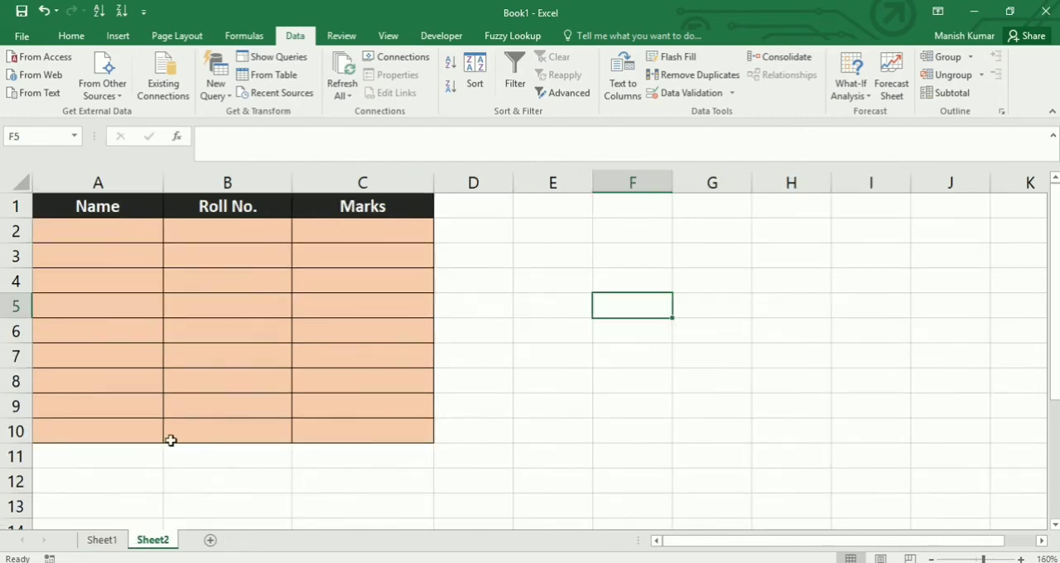
left_click(120, 224)
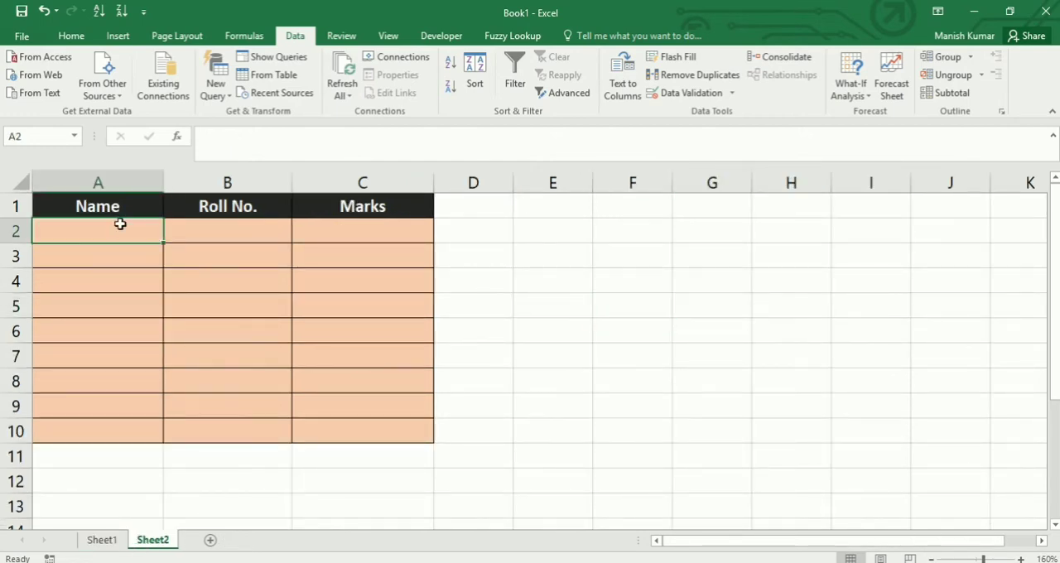
left_click_drag(120, 224, 92, 431)
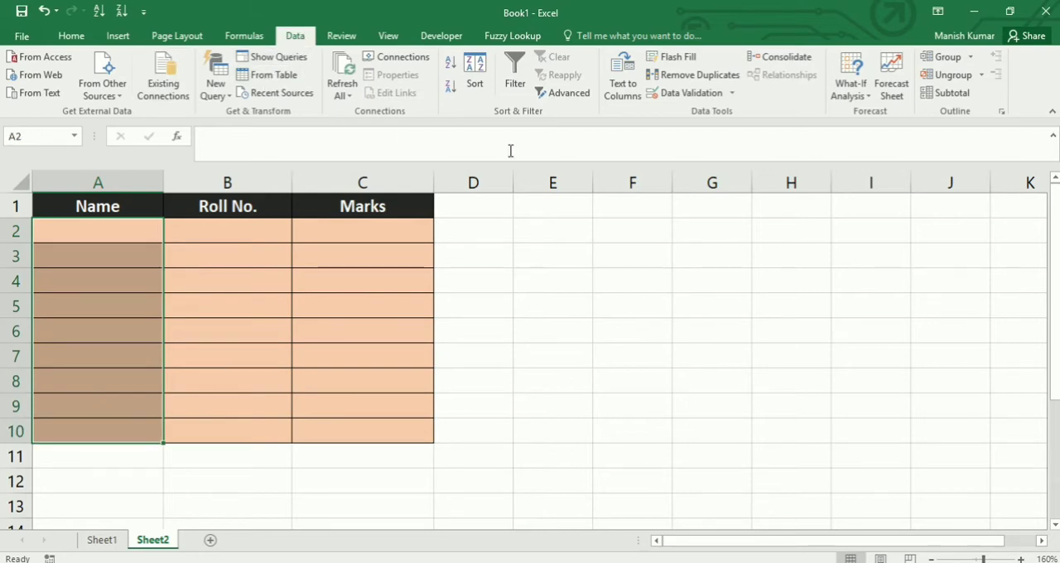
left_click(734, 94)
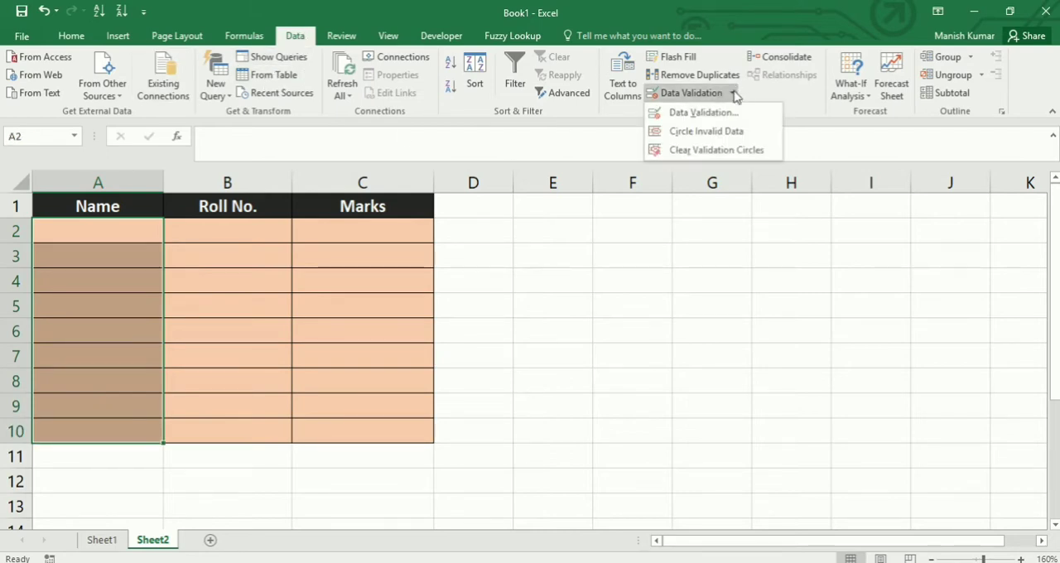
left_click(705, 112)
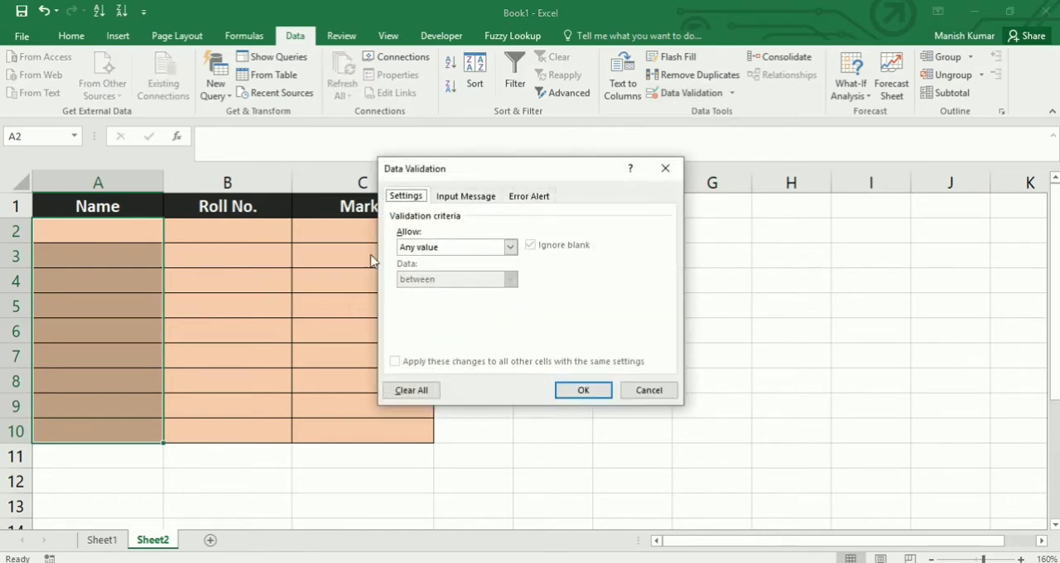
left_click(510, 248)
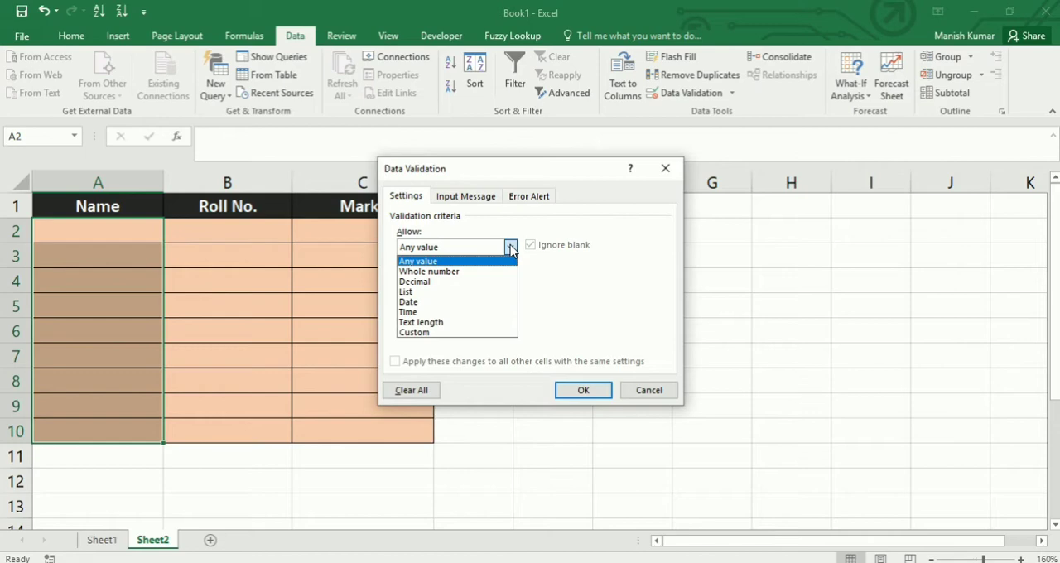
left_click(435, 294)
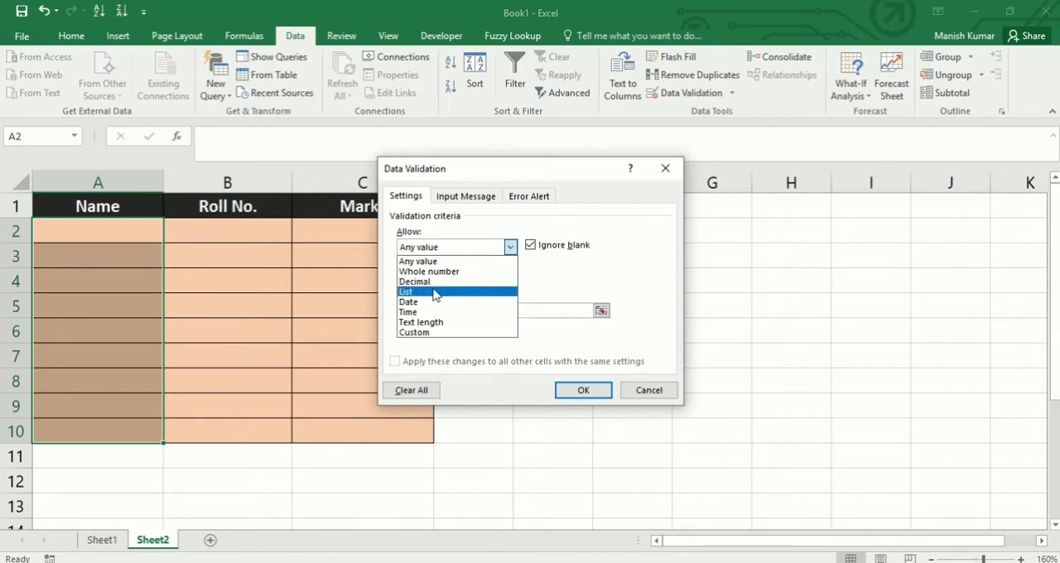
left_click(435, 294)
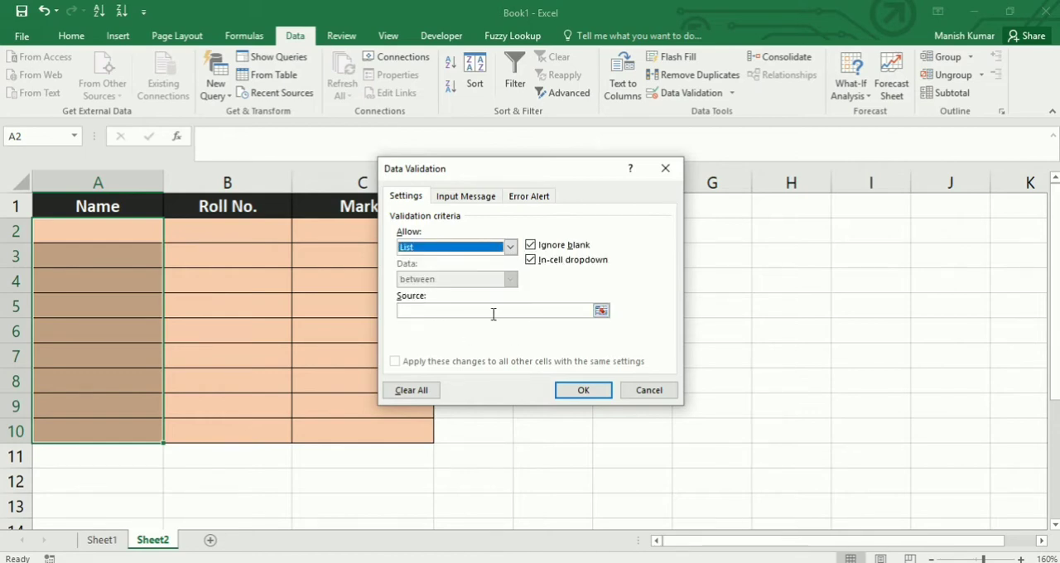
- Set the source of the validation list to the range =$H$1:$H$6
left_click(602, 311)
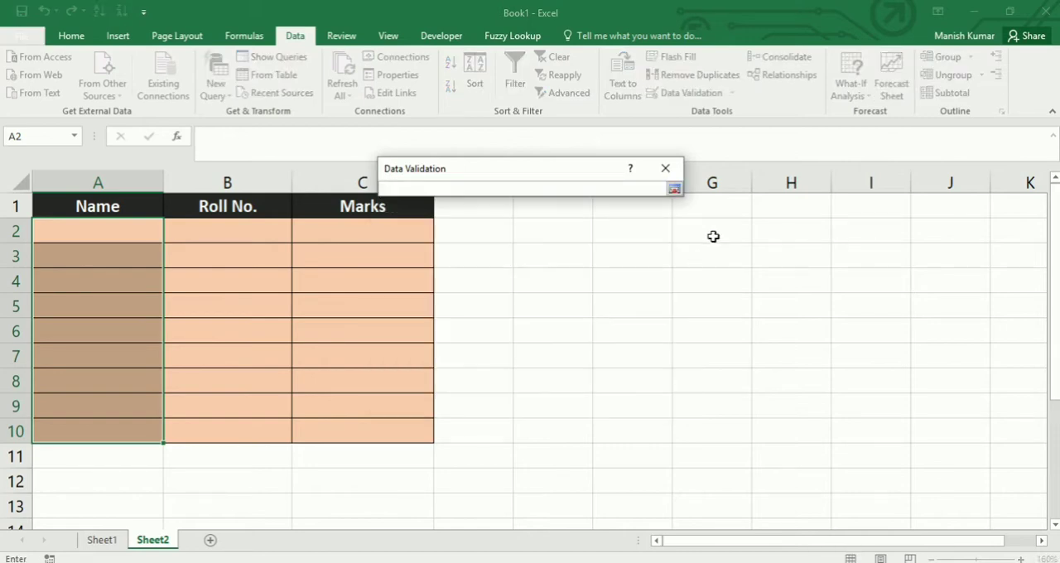
left_click_drag(767, 198, 775, 336)
left_click(674, 189)
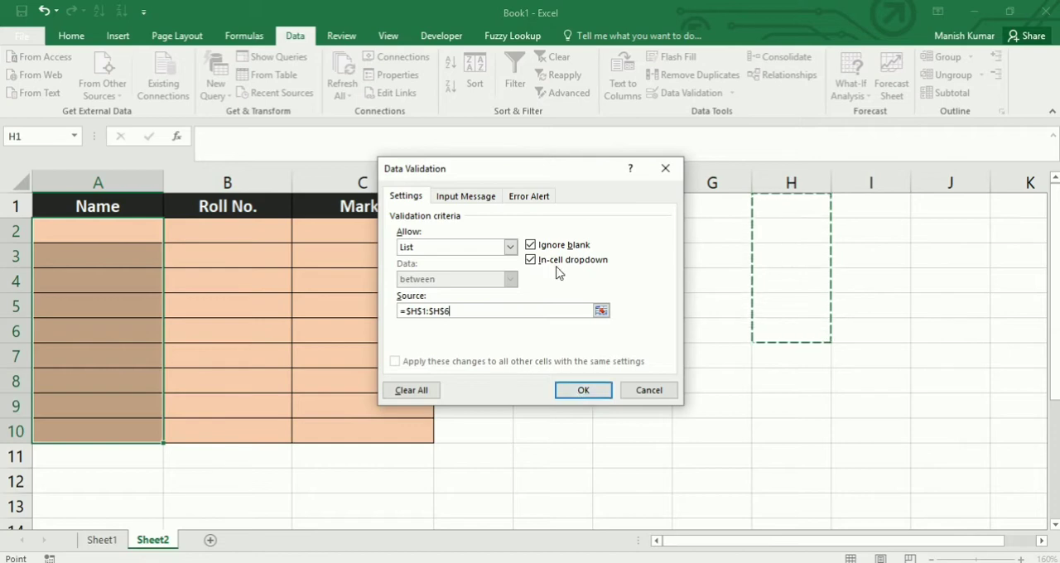
- Add the input message "Enter the Name" to the validation rule, without a title
left_click(477, 199)
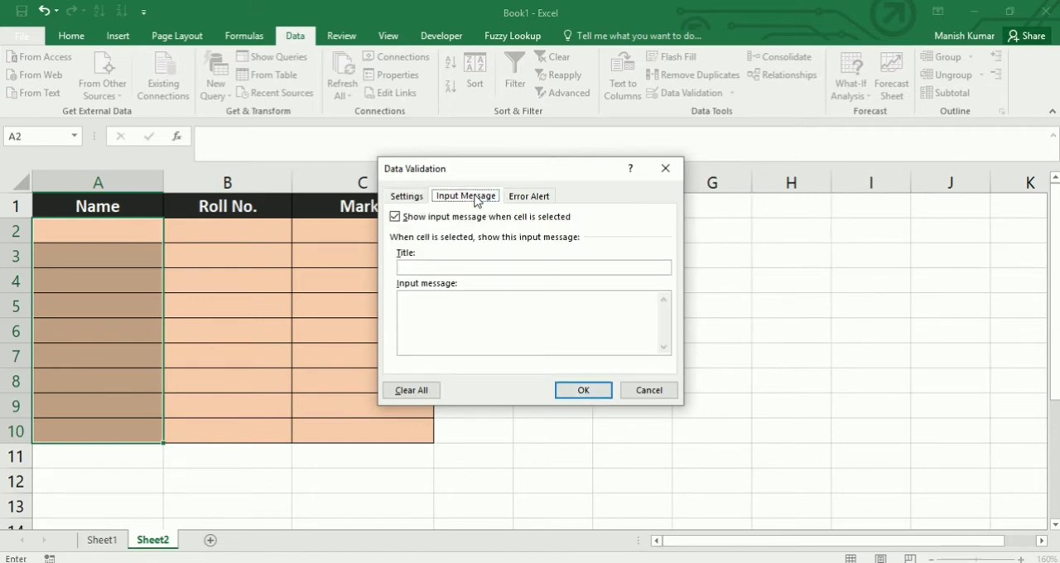
left_click(459, 304)
type("E")
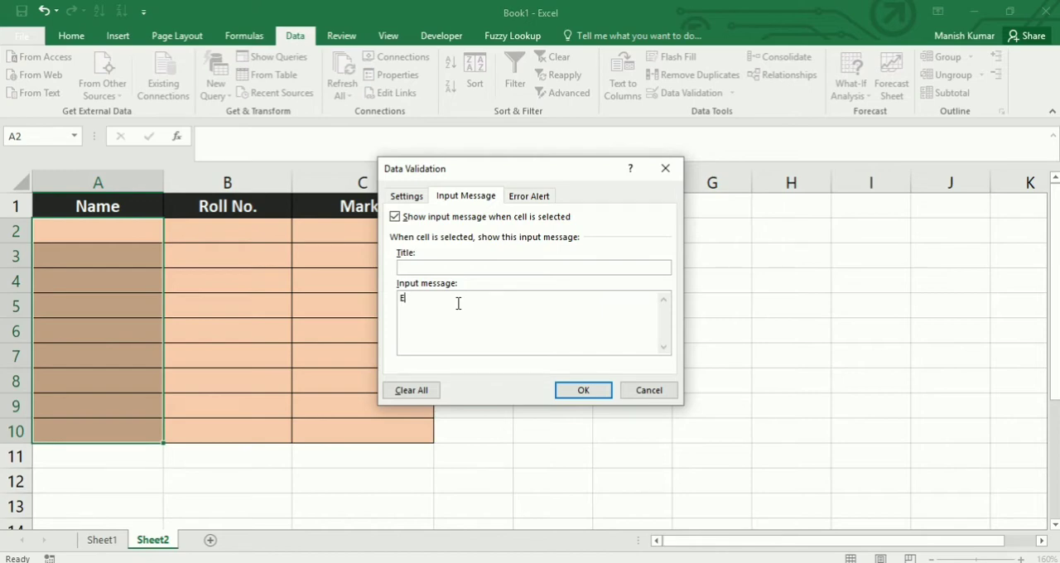
type("nter the Name")
- Try the Warning and Information styles for the rule's error alert and return the style to Stop
left_click(530, 197)
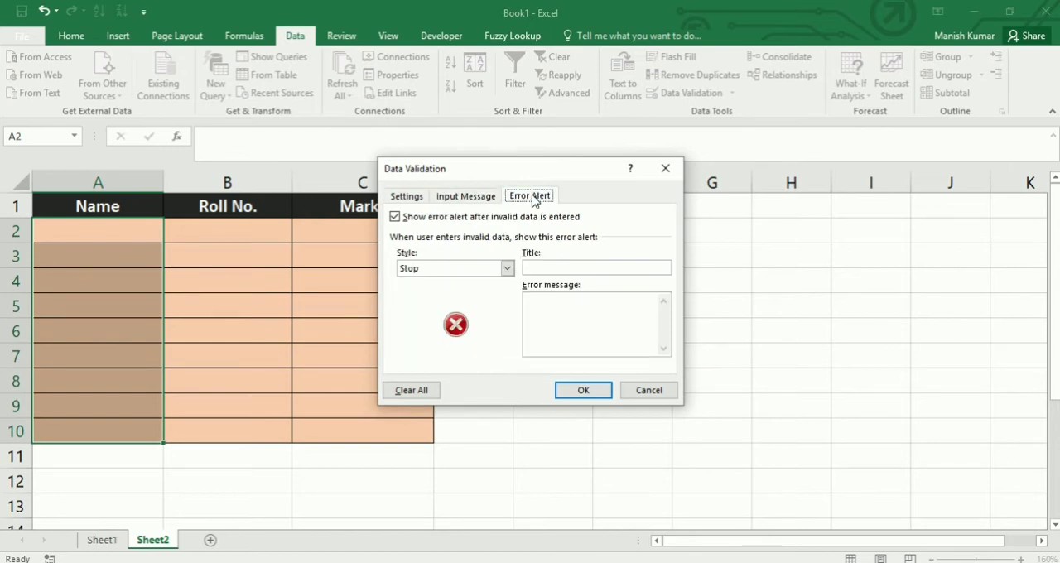
left_click(508, 268)
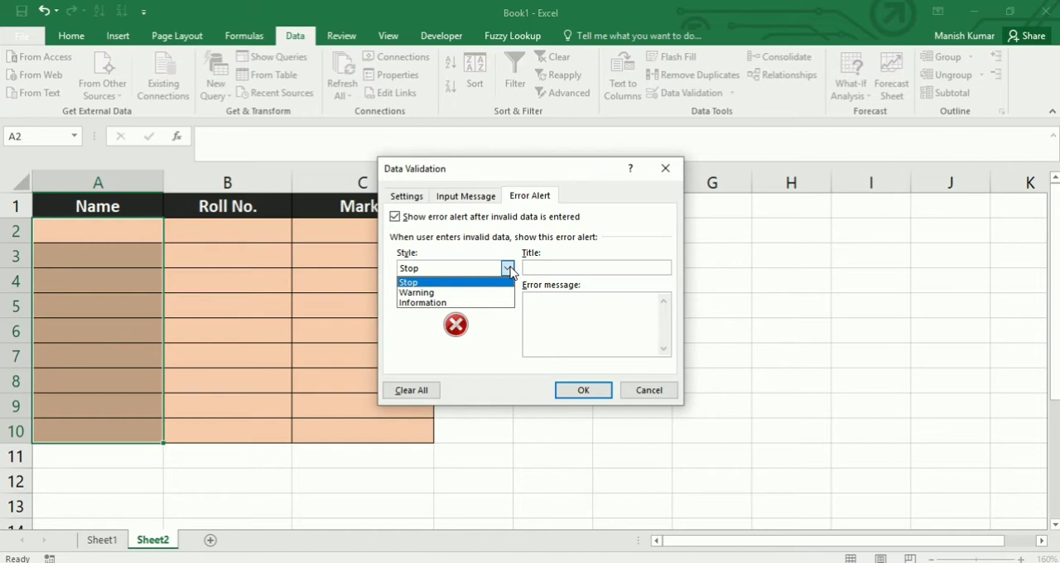
left_click(468, 293)
left_click(508, 269)
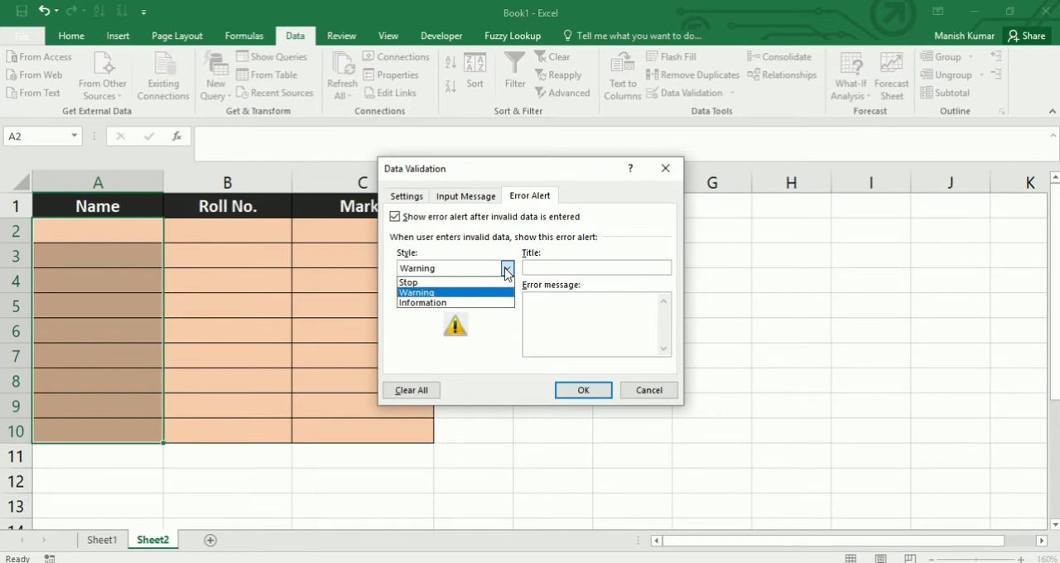
key("Down")
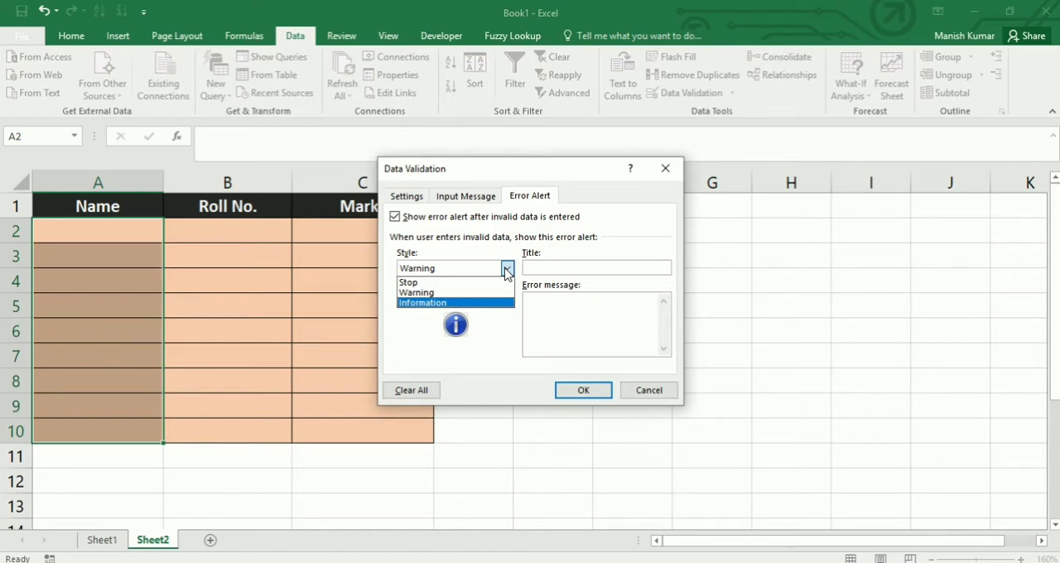
left_click(460, 282)
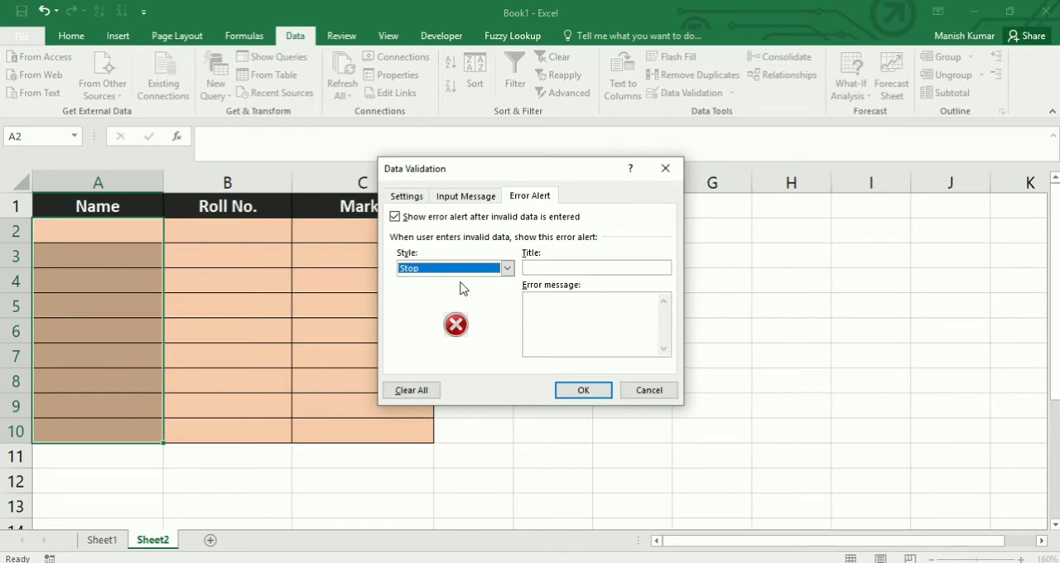
- Give the error alert the title "Wrong Name" and the message "Enter the correct Name", and apply the validation rule
left_click(537, 267)
type("W")
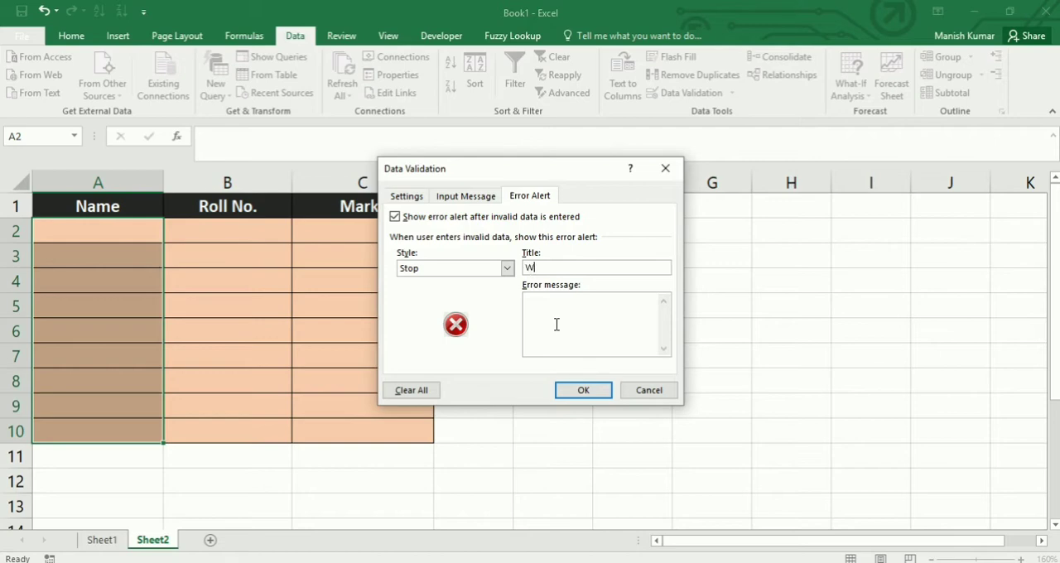
type("rong Name")
left_click(558, 325)
type("Enter the correc")
type("t Name")
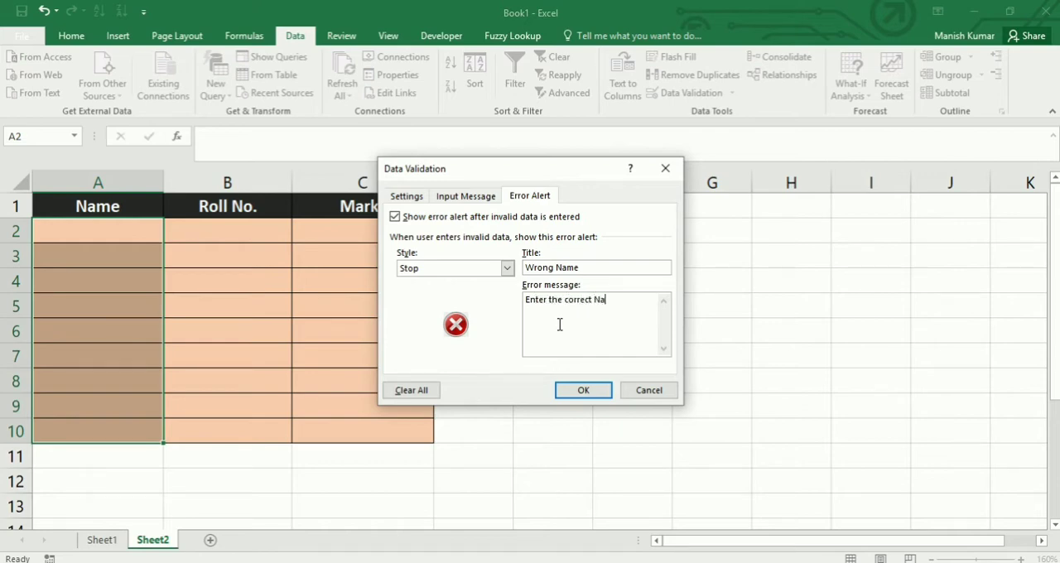
left_click(584, 390)
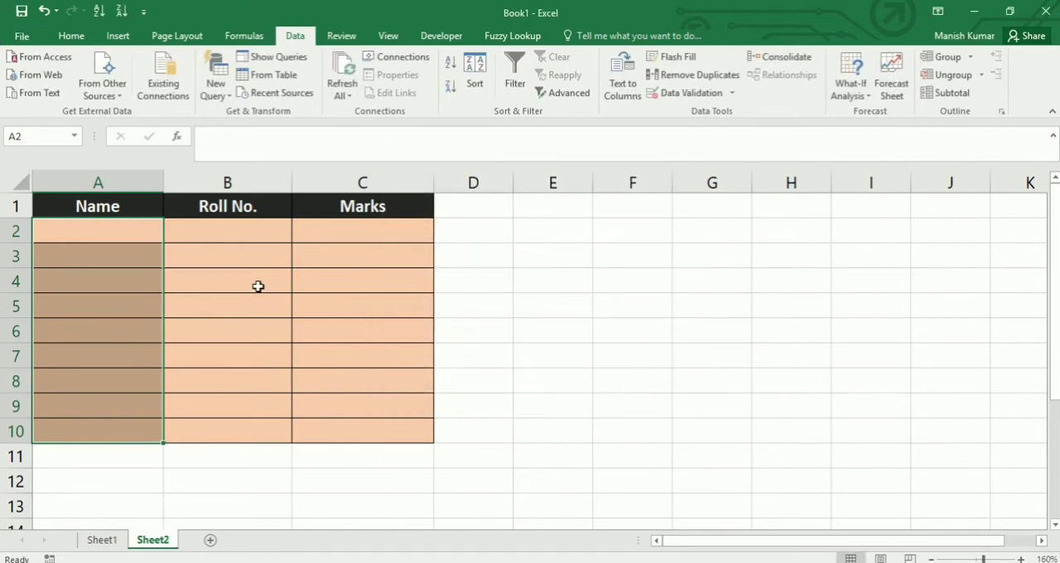
- Check the entries in cell A2's drop-down list and fill source cells H1:H4 with four student names
left_click(153, 234)
left_click(171, 238)
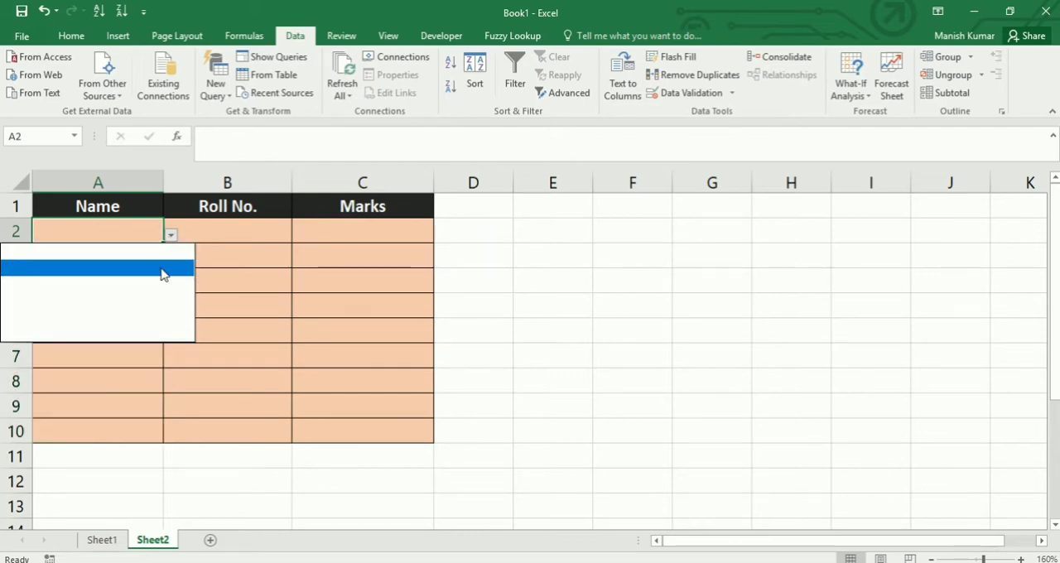
left_click(762, 203)
left_click(764, 199)
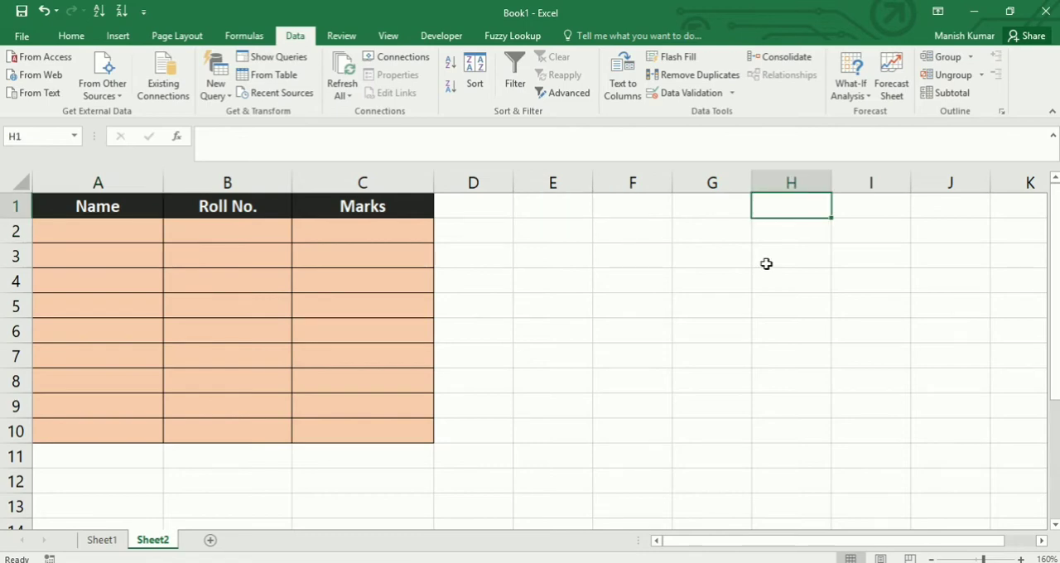
type("Ram")
key("Return")
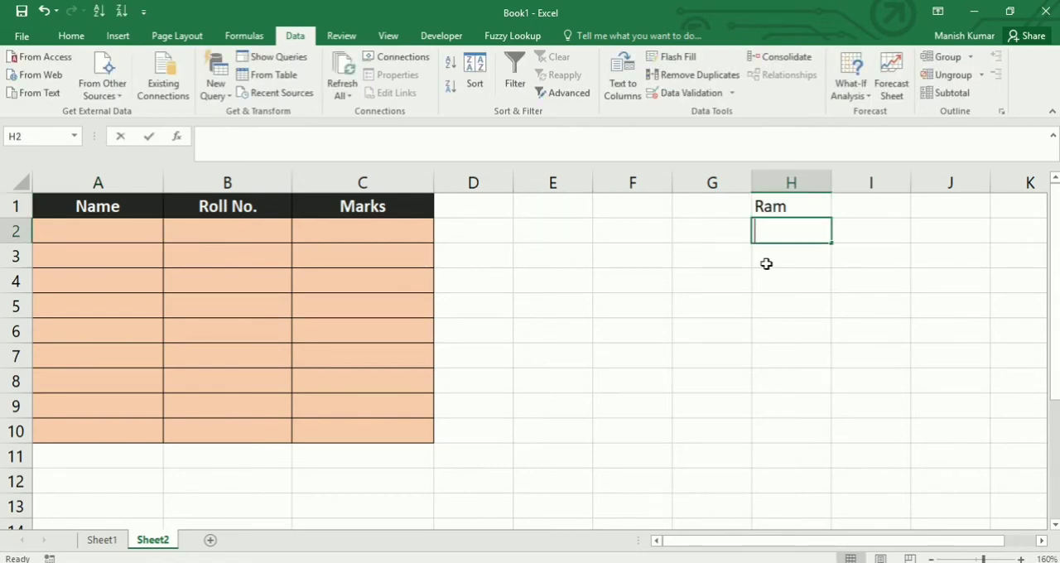
type("Shyam")
key("Return")
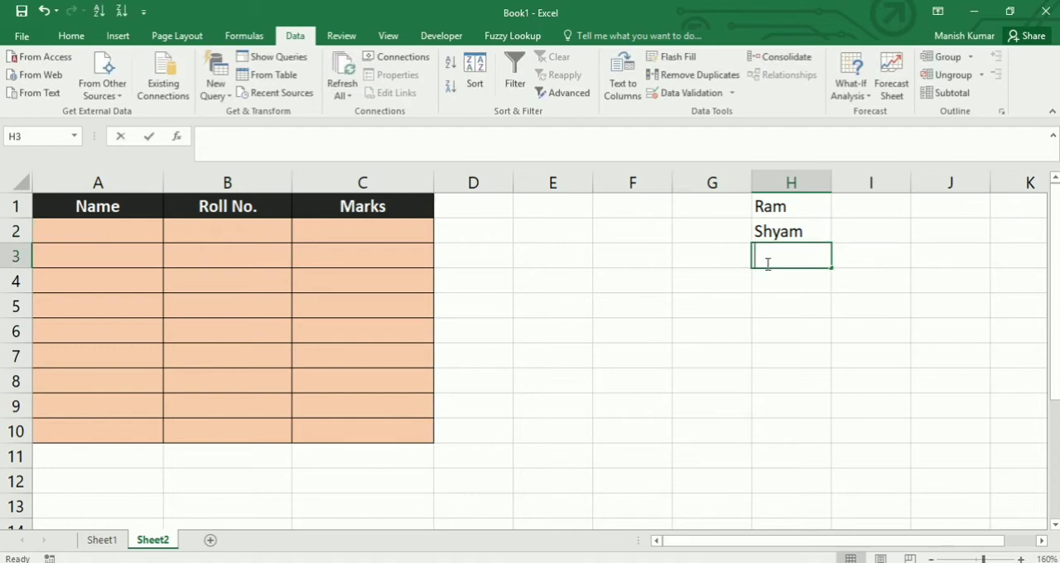
type("Soni")
key("Return")
type("SAnjeev")
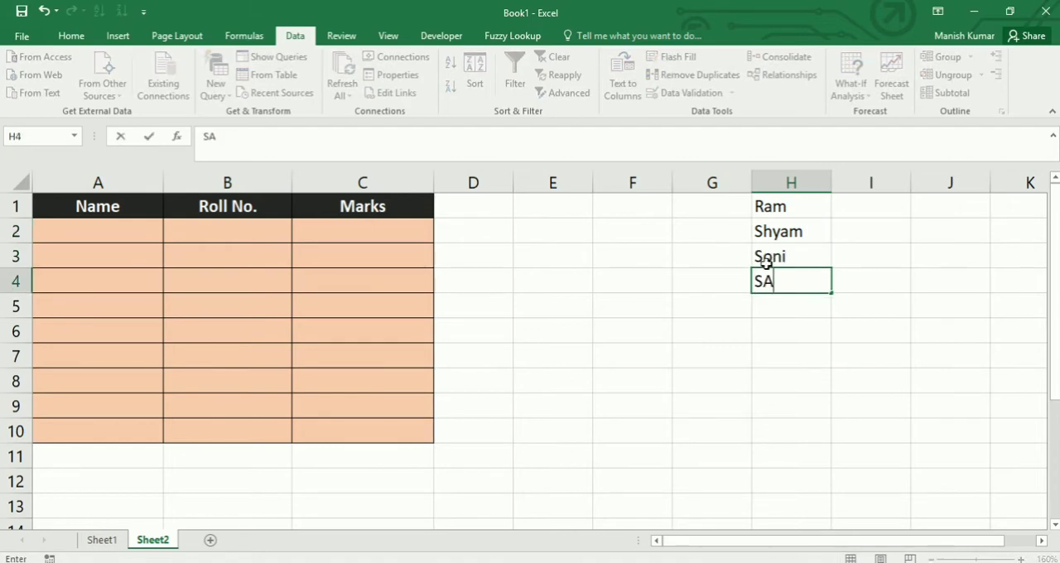
key("Return")
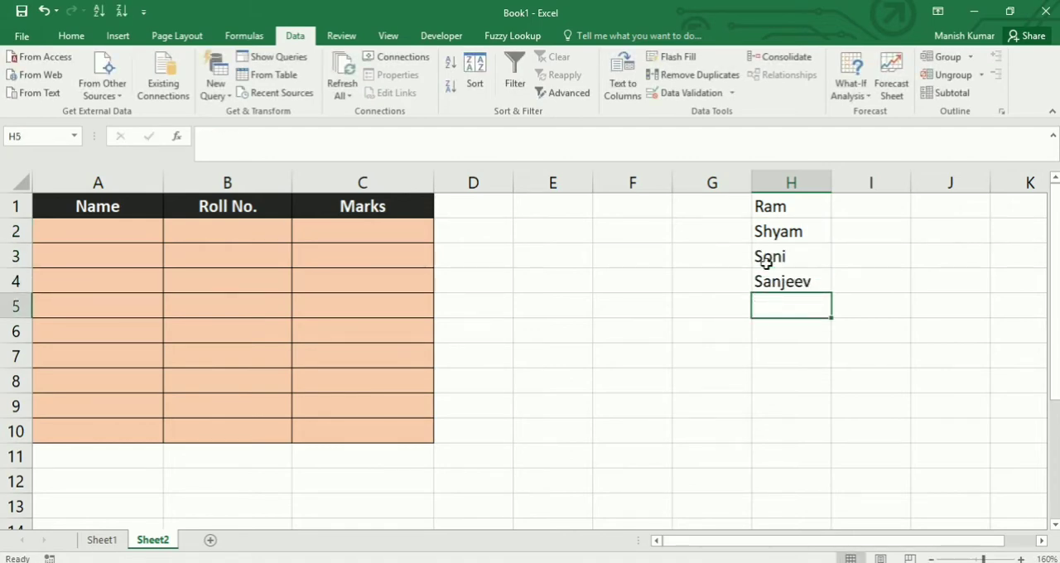
- Fill cell A2 by choosing the second name from its drop-down list
left_click(111, 224)
left_click(170, 235)
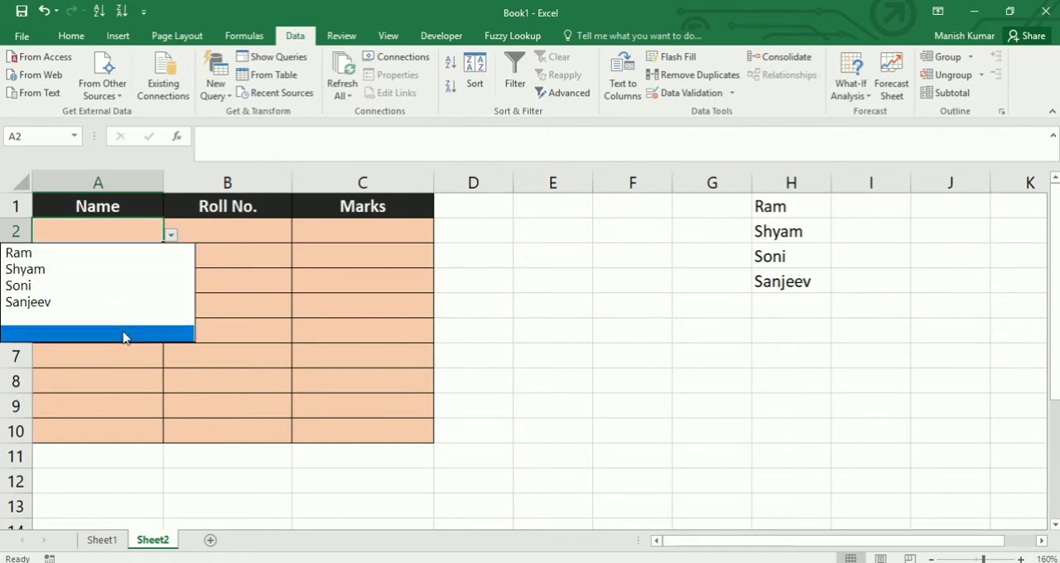
left_click(110, 269)
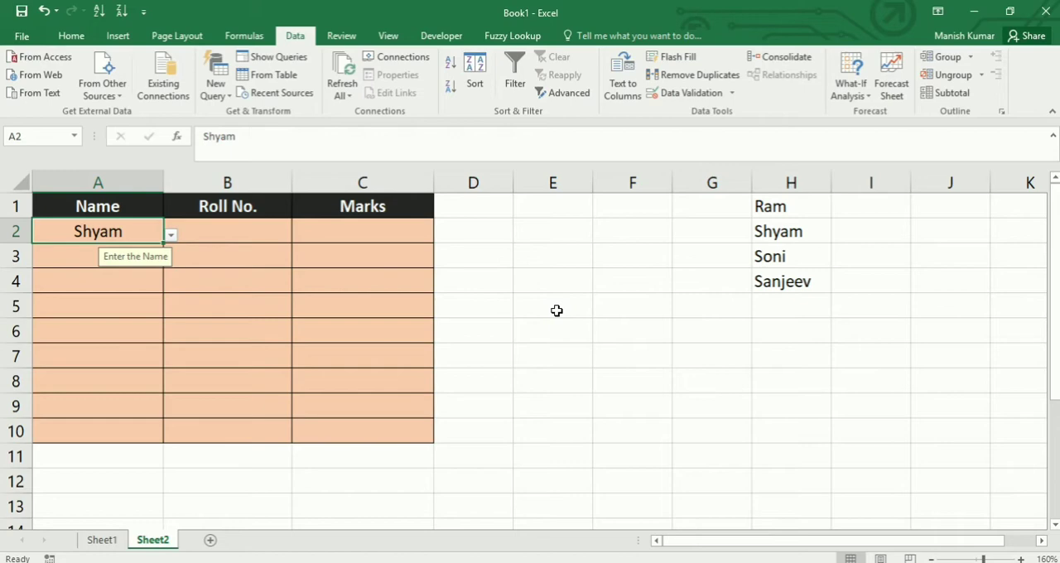
- Try to enter a name that is missing from the source list in cell A2 and abandon the entry
type("Kiran")
key("Return")
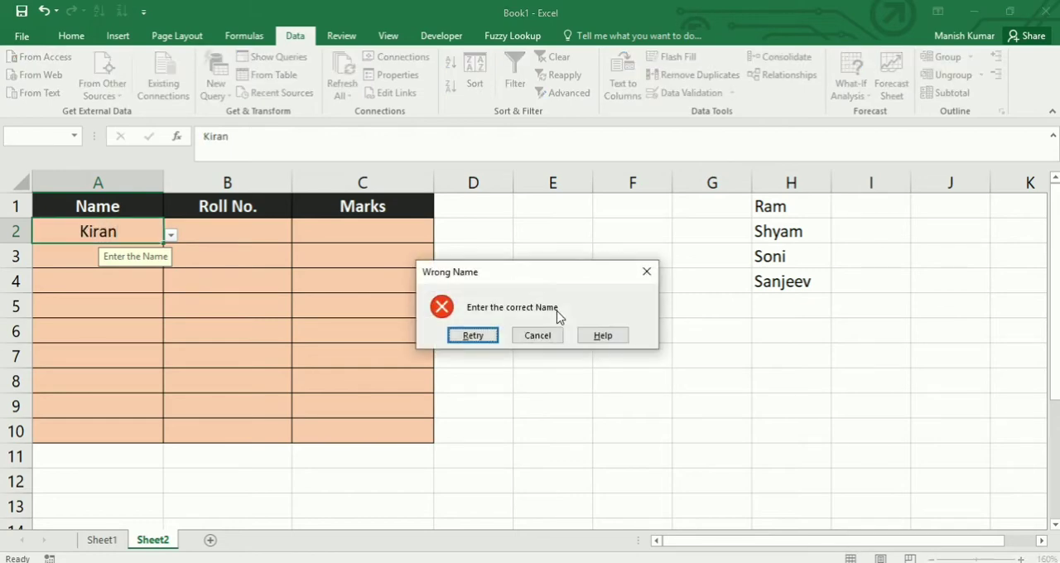
left_click(546, 335)
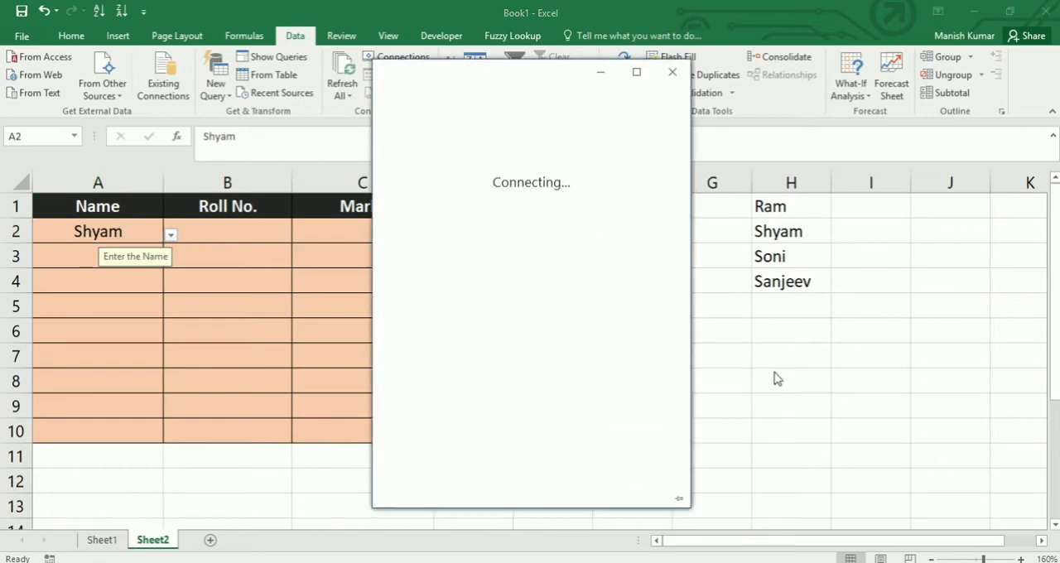
left_click(673, 74)
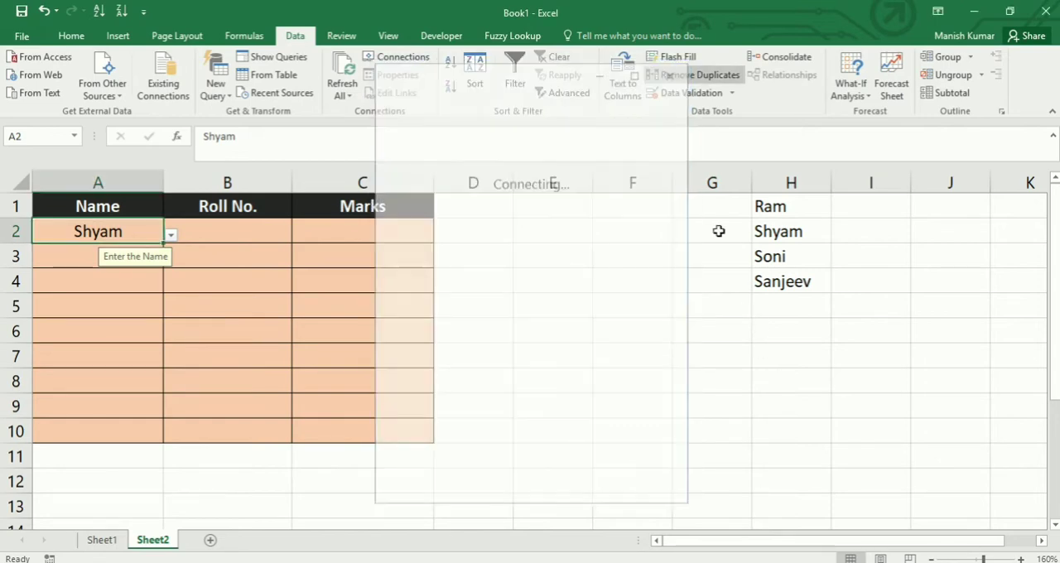
- Enter another student's name in cell H10, correct its spelling and select the cell
left_click(769, 424)
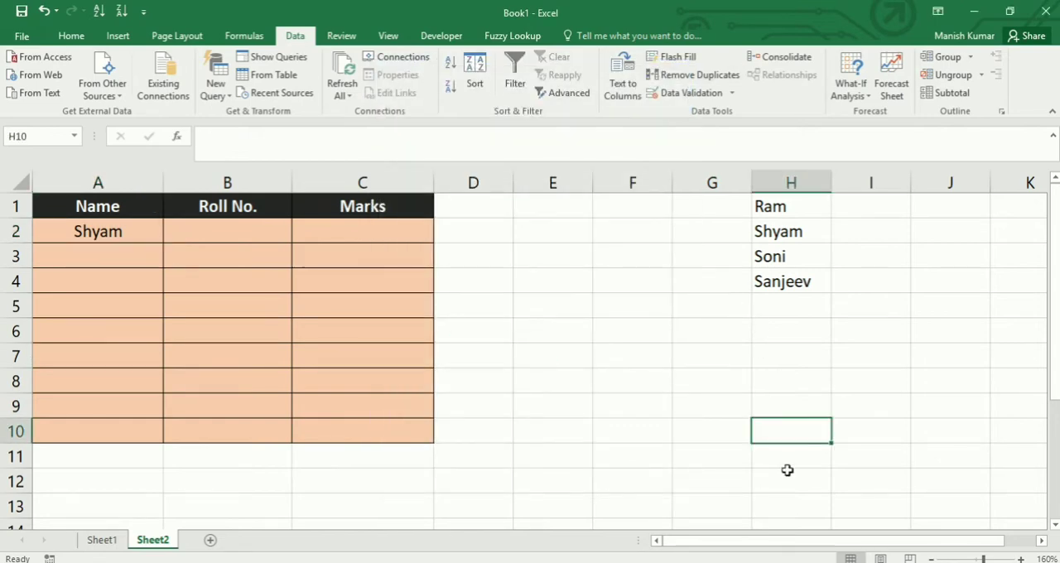
type("Kiarn")
key("Return")
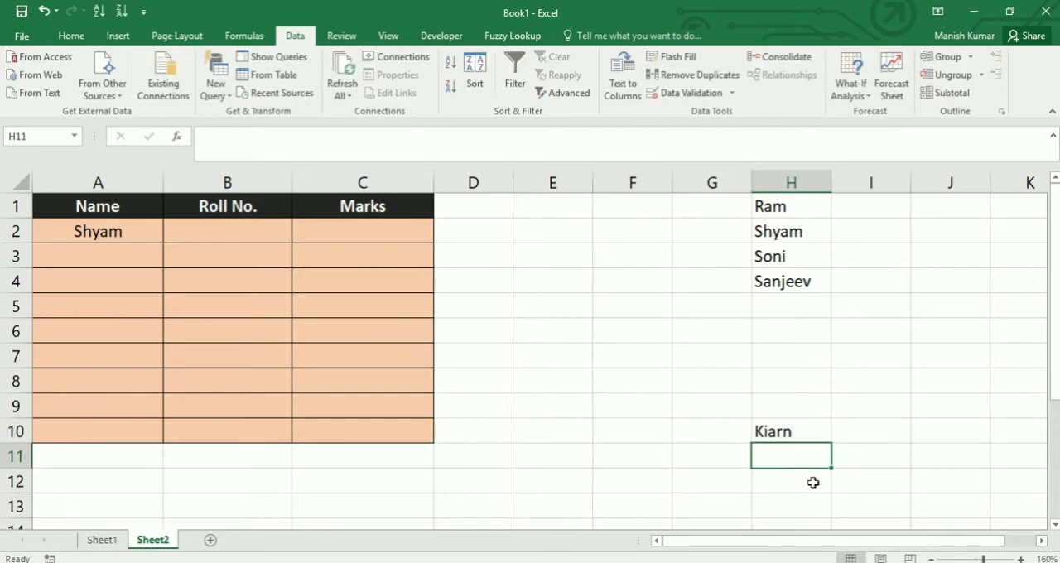
left_click(788, 435)
type("Kiran")
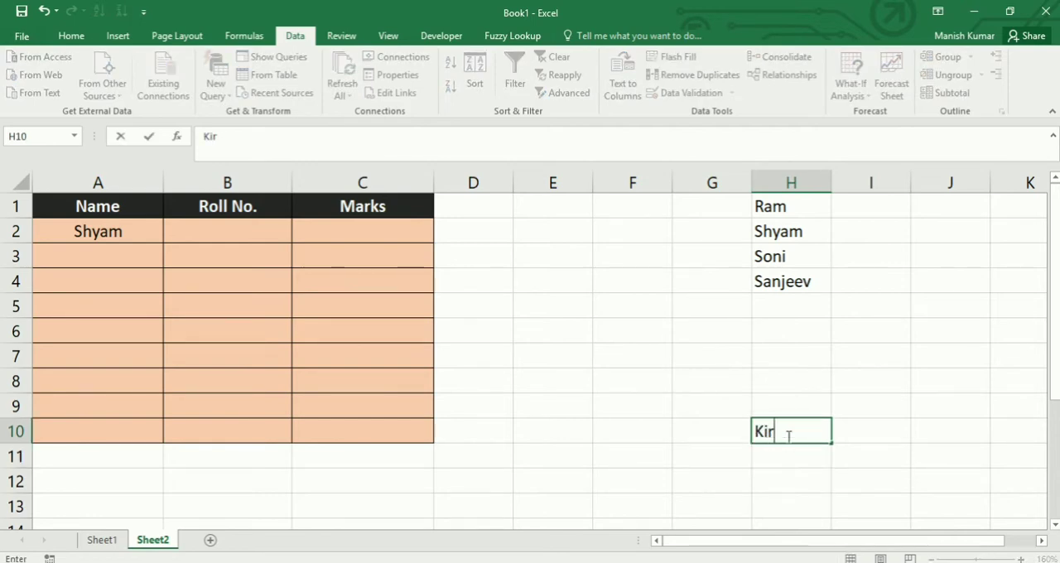
key("Return")
left_click(783, 434)
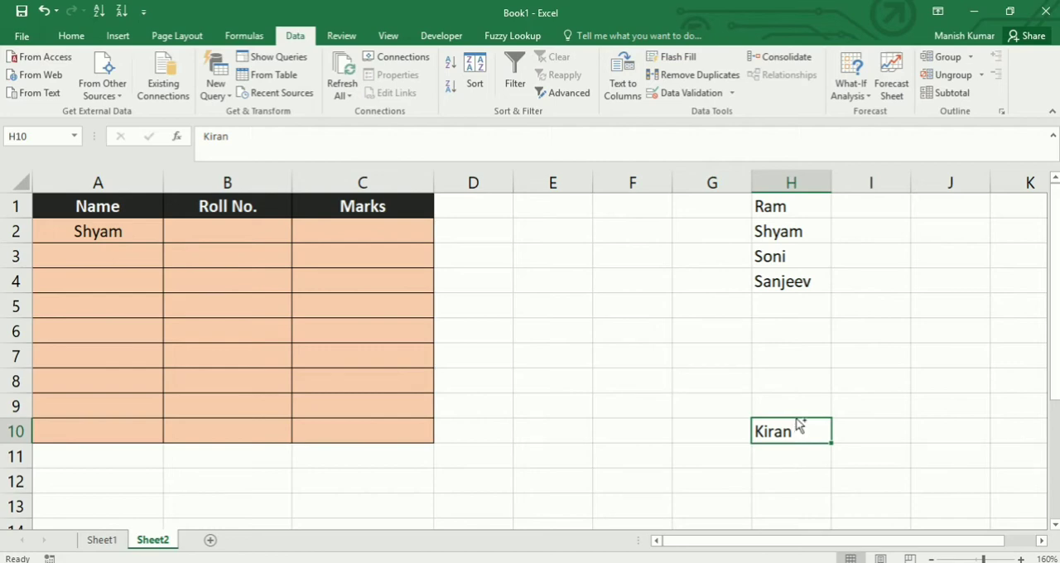
- Insert a copy of H10's name at H3, shifting the list down, and choose that name in cell A2's drop-down list
left_click_drag(797, 420, 798, 244)
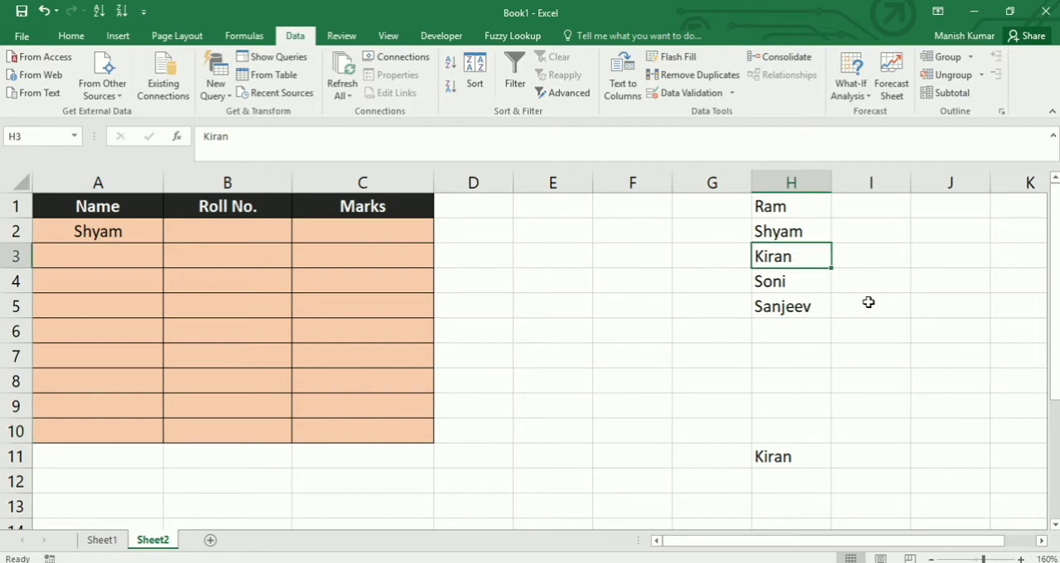
left_click(101, 223)
left_click(171, 235)
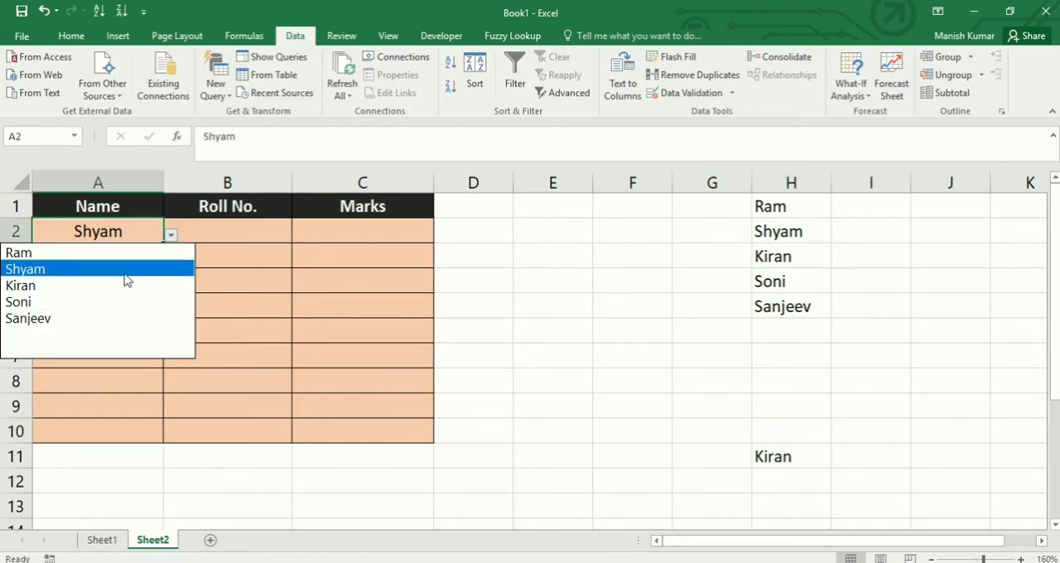
left_click(99, 286)
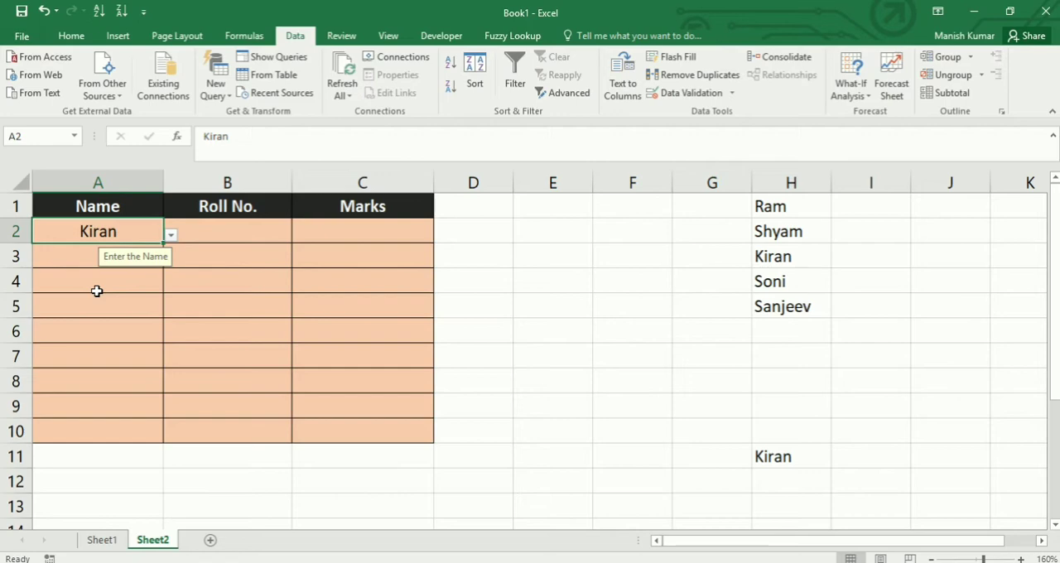
left_click(226, 354)
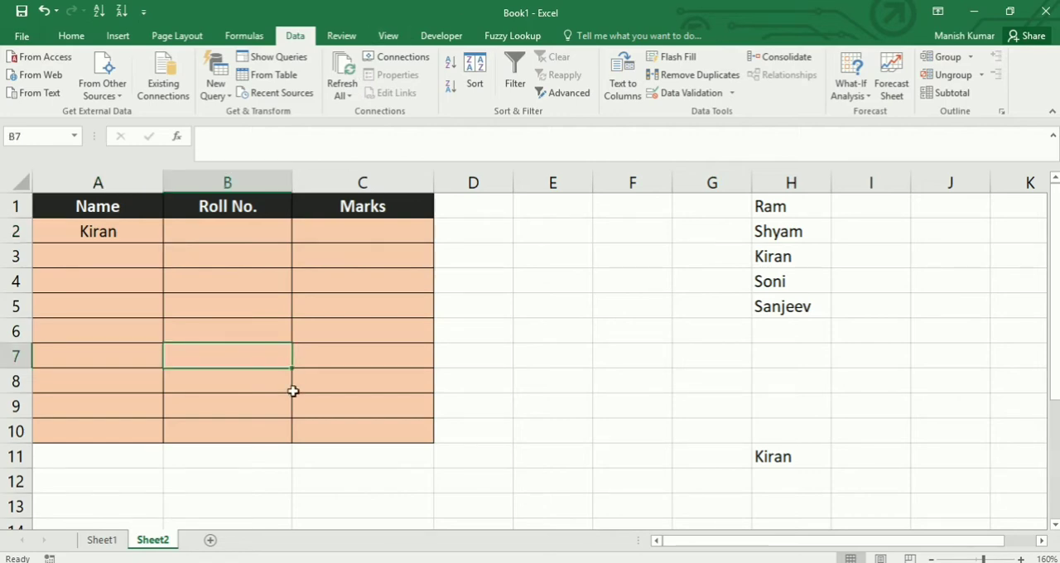
- Begin a data validation rule for roll number cells B2:B10 that allows whole numbers with the between condition
left_click(237, 224)
left_click_drag(237, 224, 225, 434)
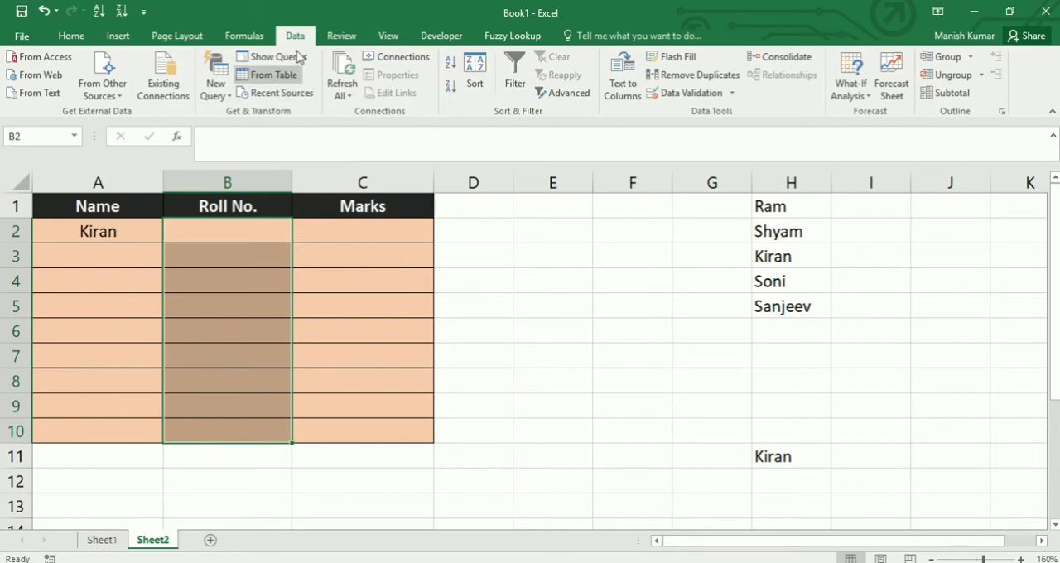
left_click(732, 92)
left_click(717, 111)
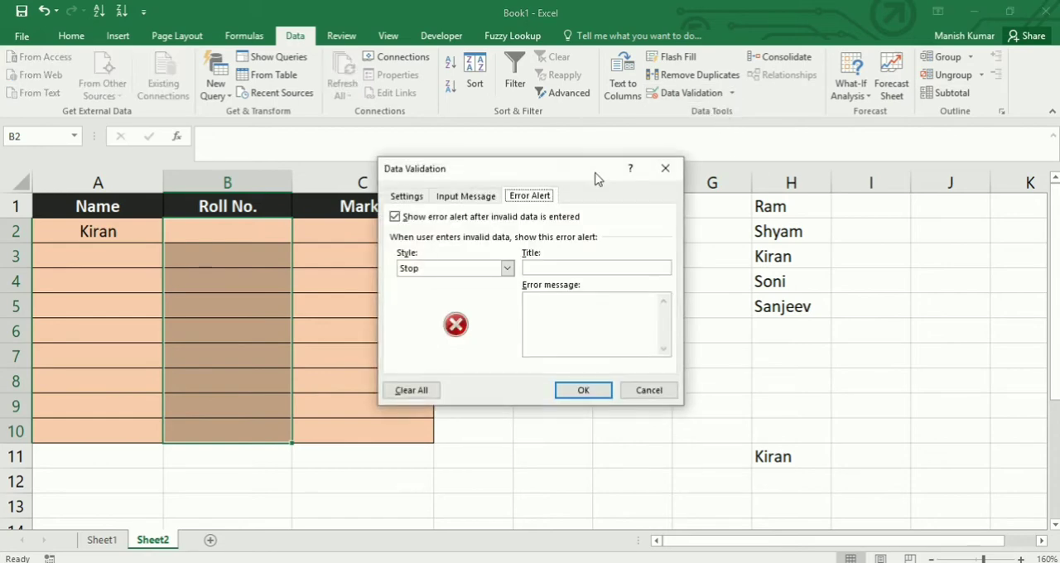
left_click(407, 196)
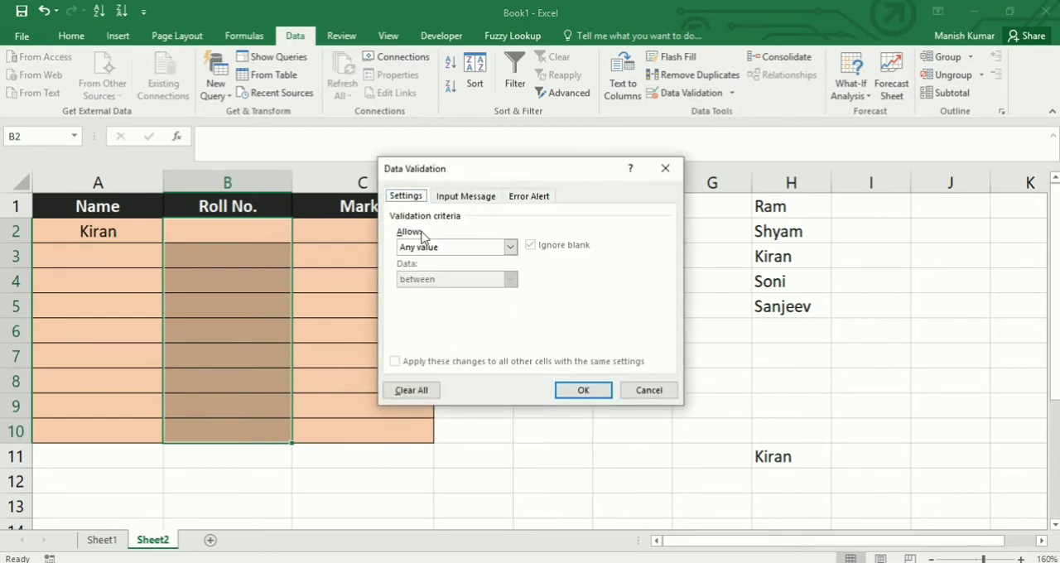
left_click(510, 248)
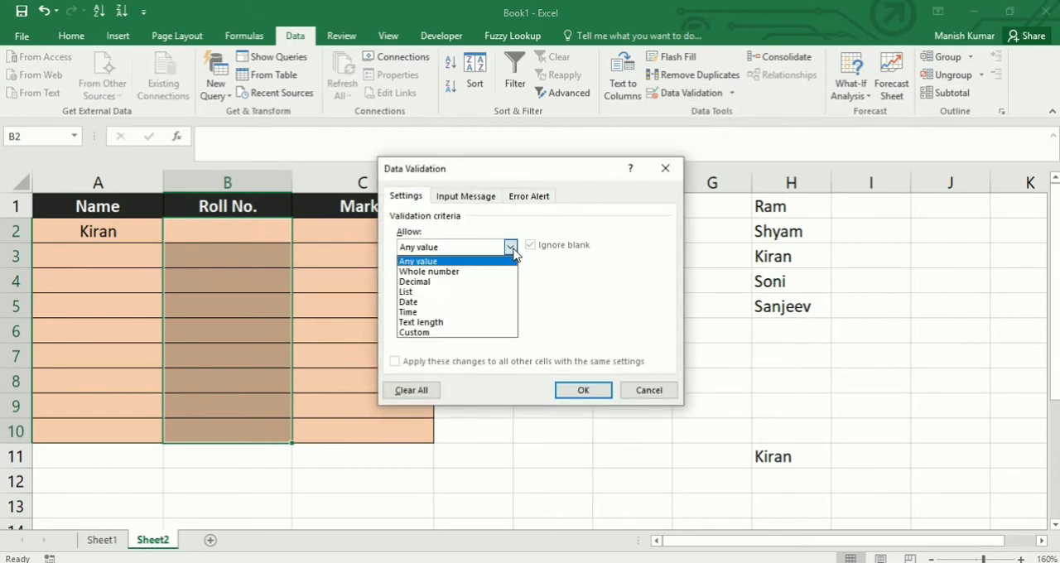
left_click(474, 282)
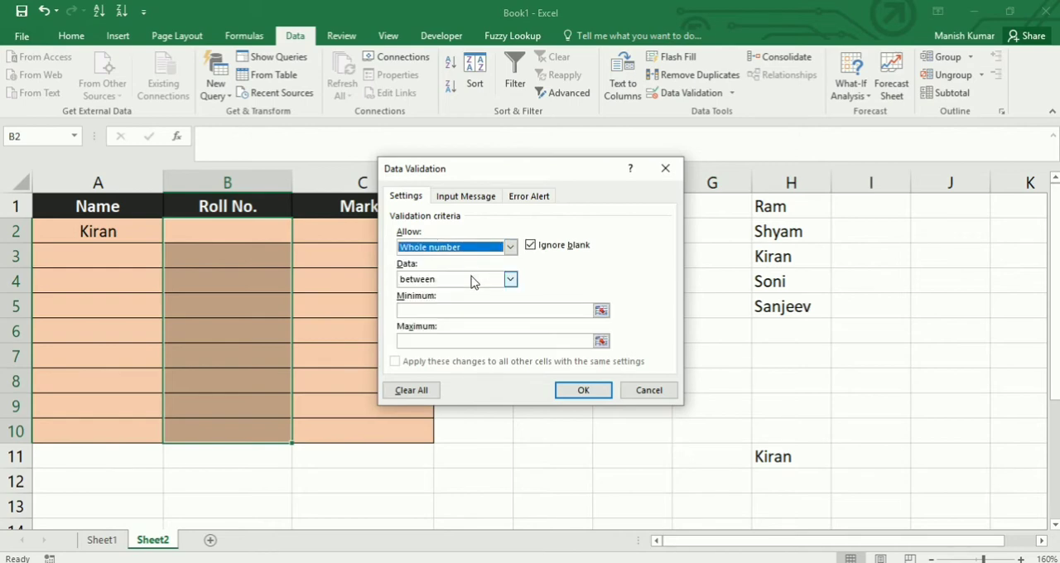
left_click(510, 280)
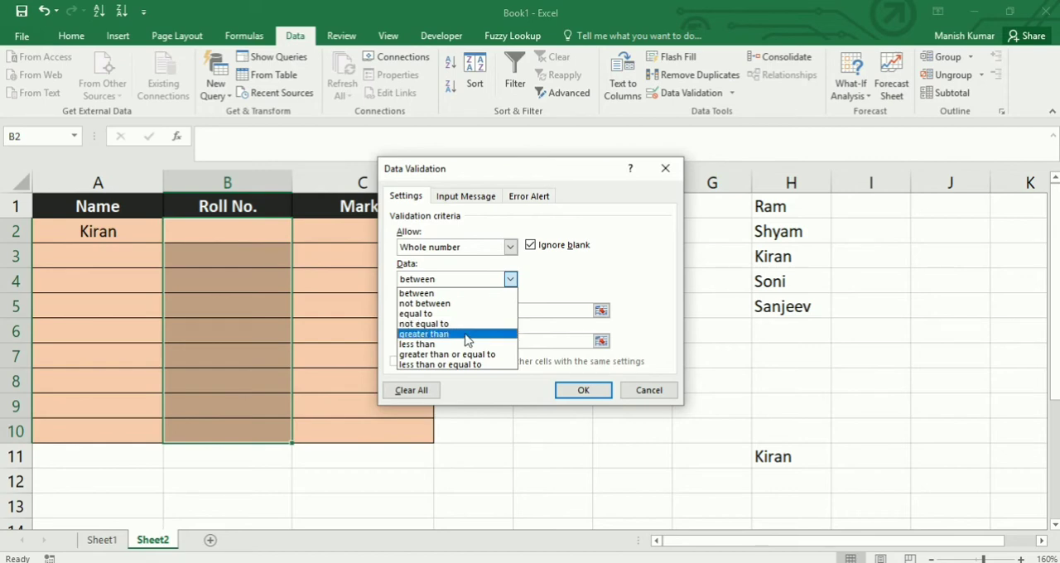
left_click(445, 295)
- Set the roll number rule's minimum to 100000 and maximum to 999999, check its message and alert options, and apply it
left_click(447, 316)
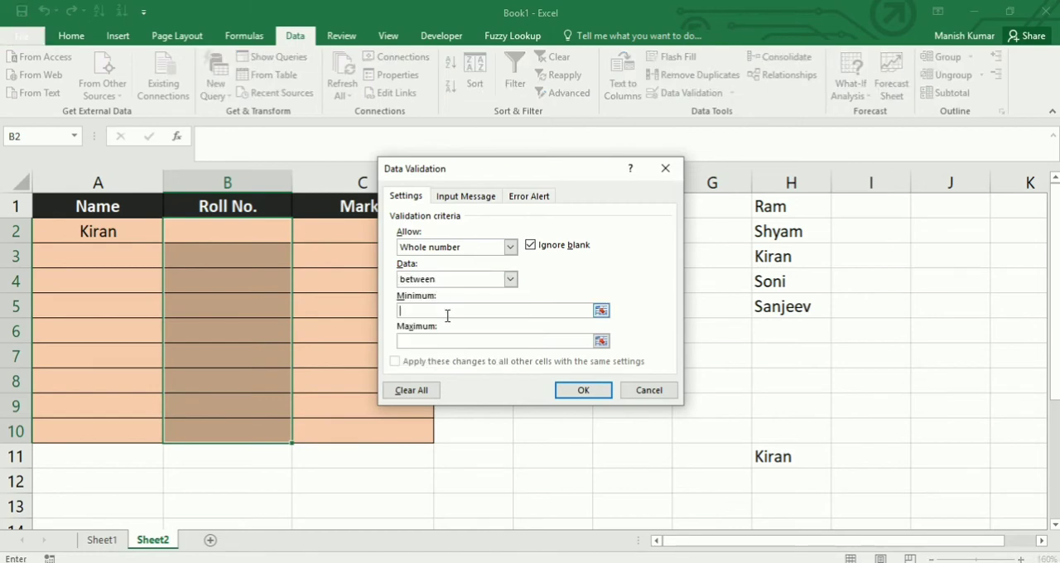
type("100000")
left_click(446, 340)
type("999999")
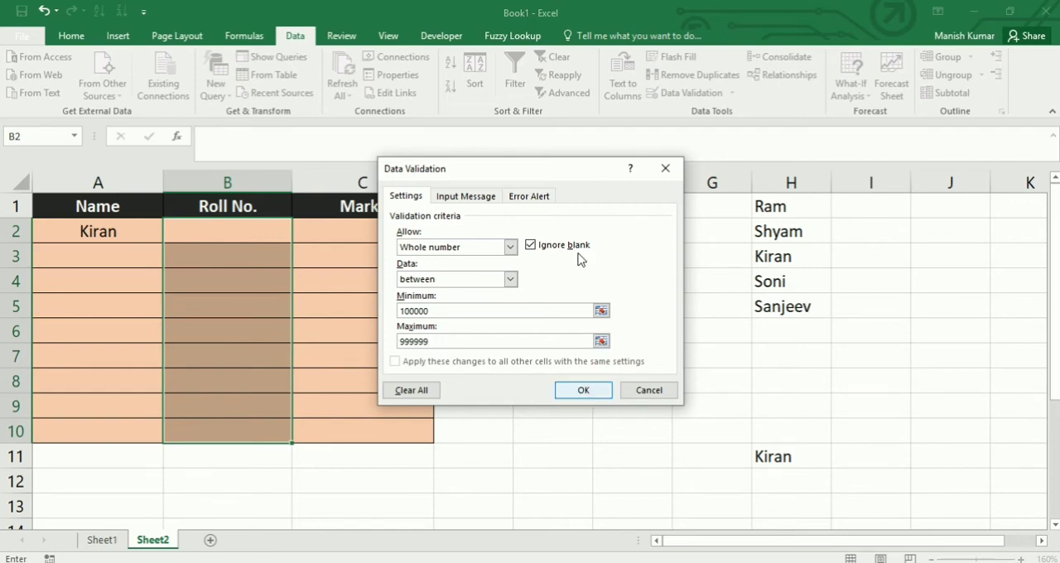
left_click(491, 198)
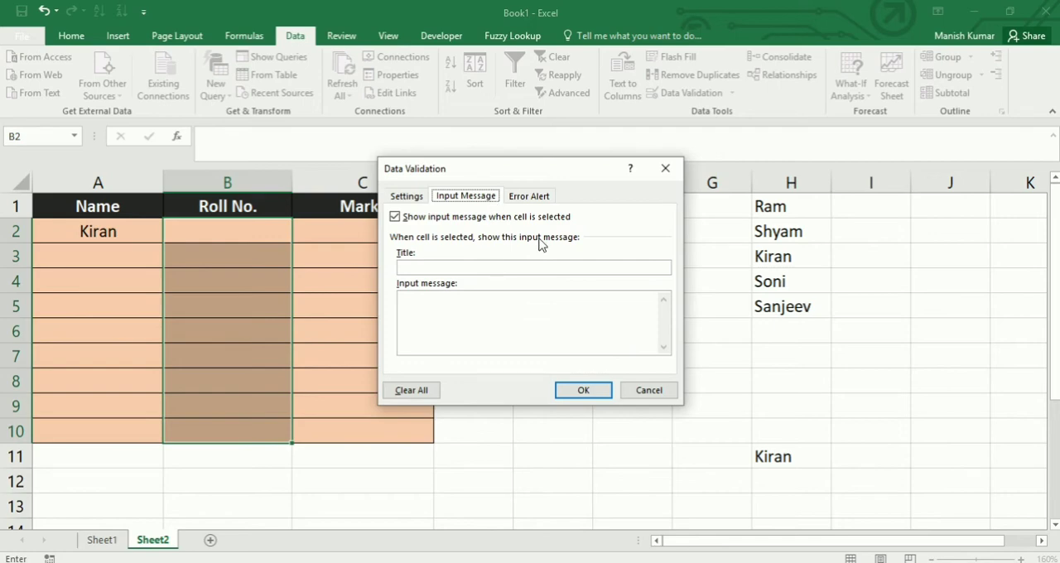
left_click(543, 201)
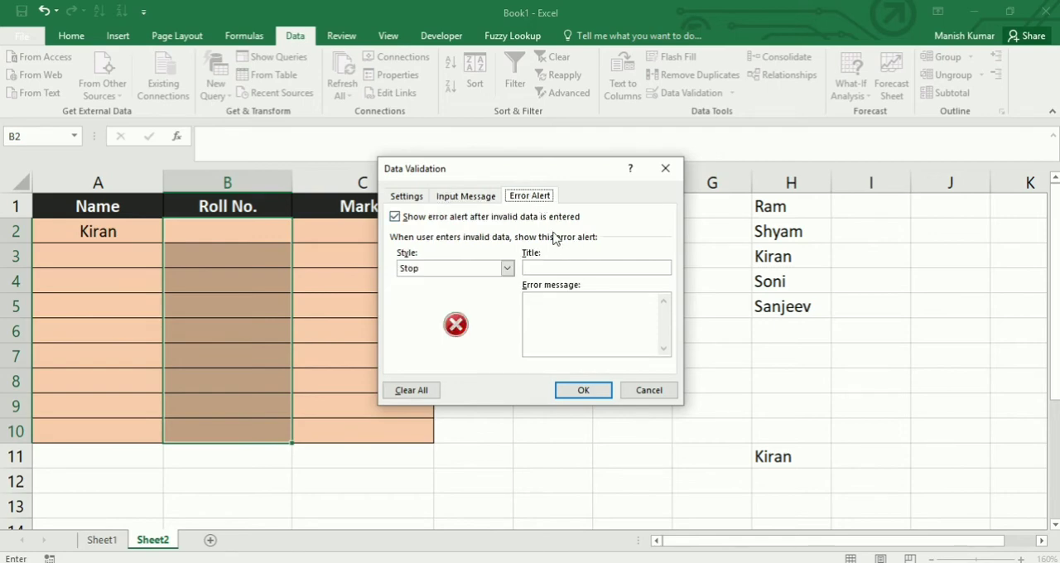
left_click(578, 315)
left_click(587, 392)
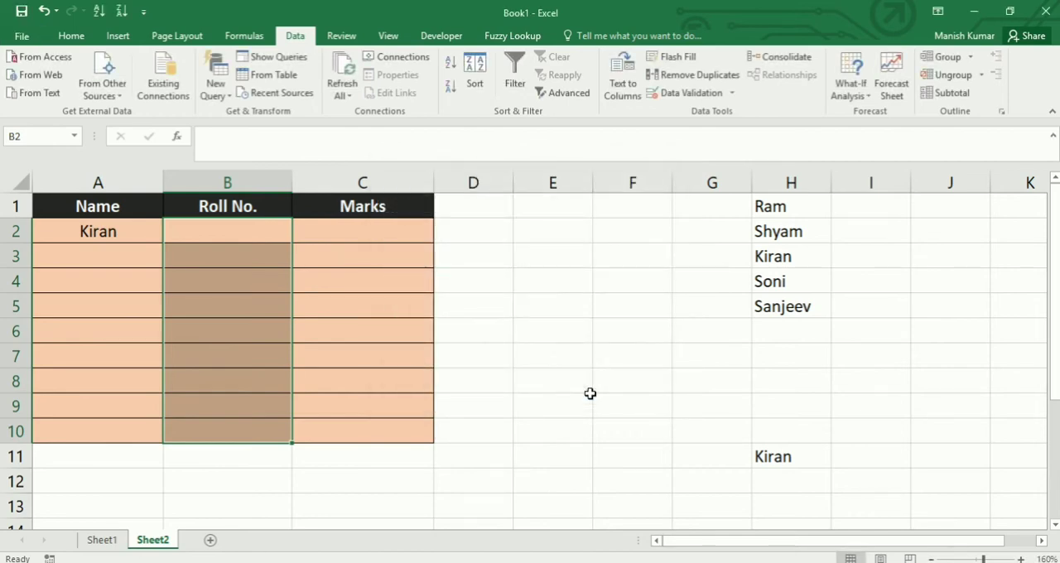
- Try to enter the five-digit roll number 12345 in cell B2 and abandon the entry
left_click(240, 225)
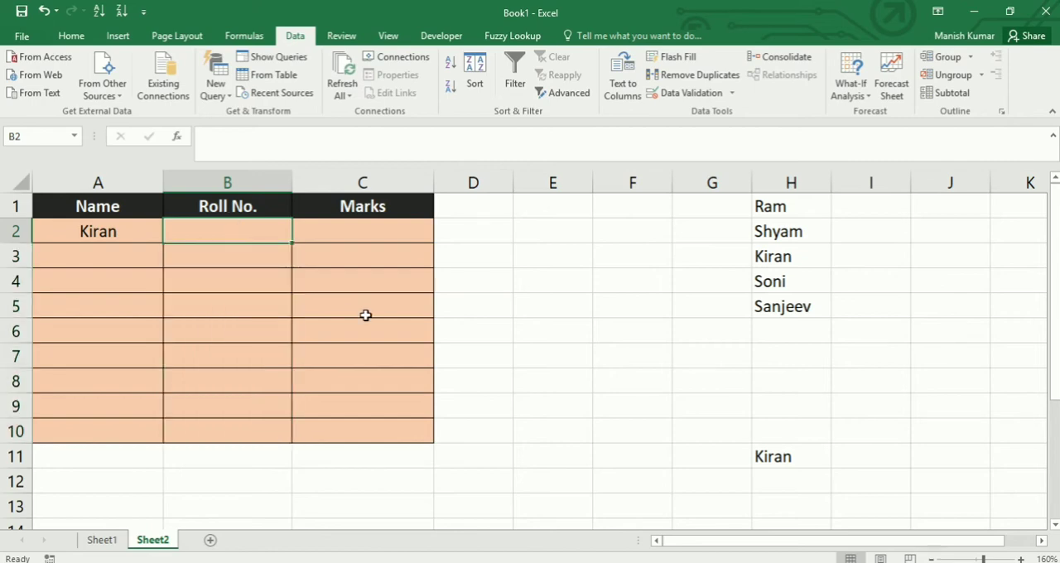
type("12345")
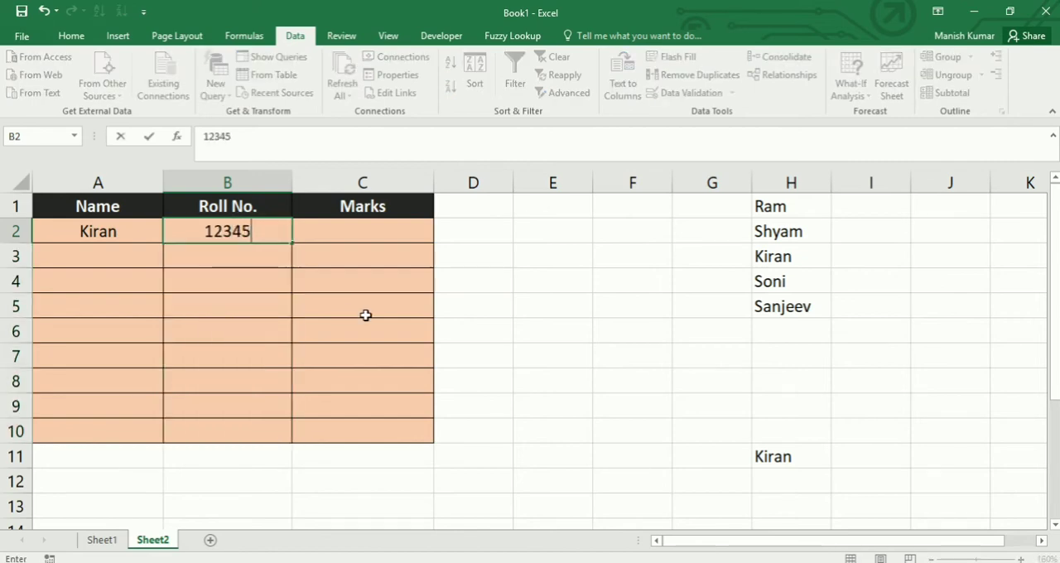
key("Return")
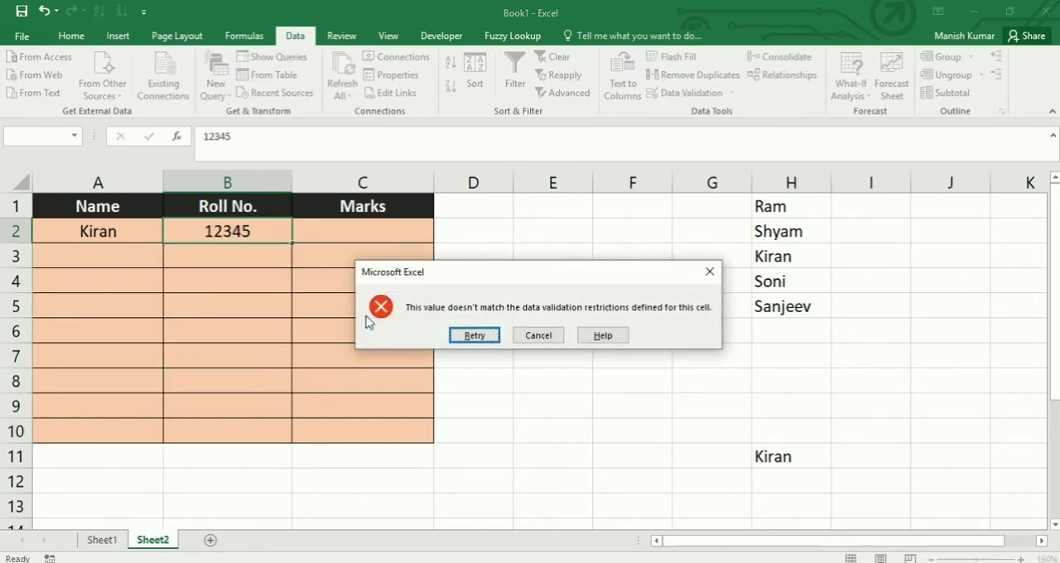
key("Tab")
key("Return")
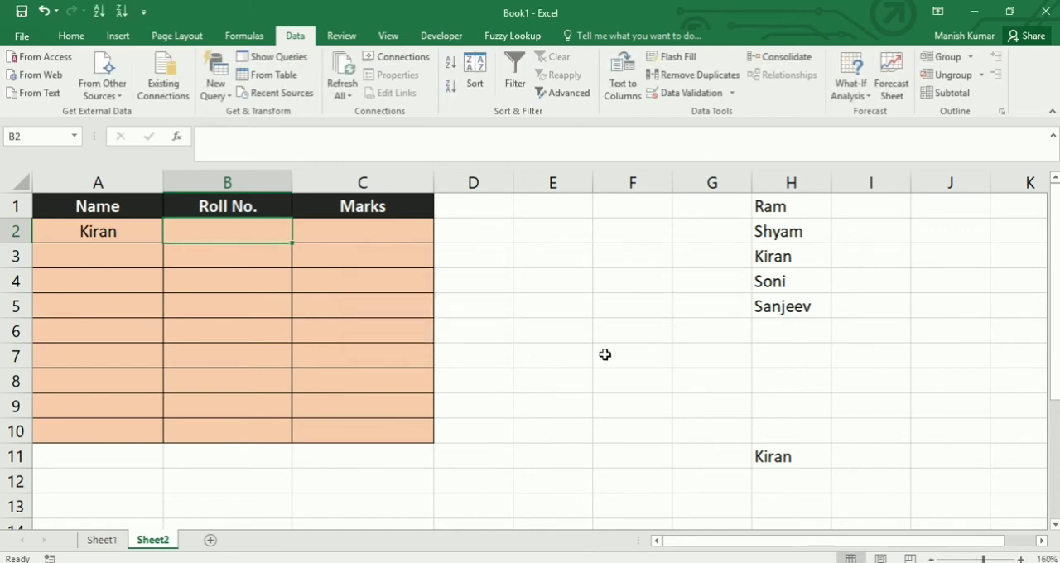
- Try to enter the seven-digit roll number 1234567 in cell B2 and abandon the entry
type("1234567")
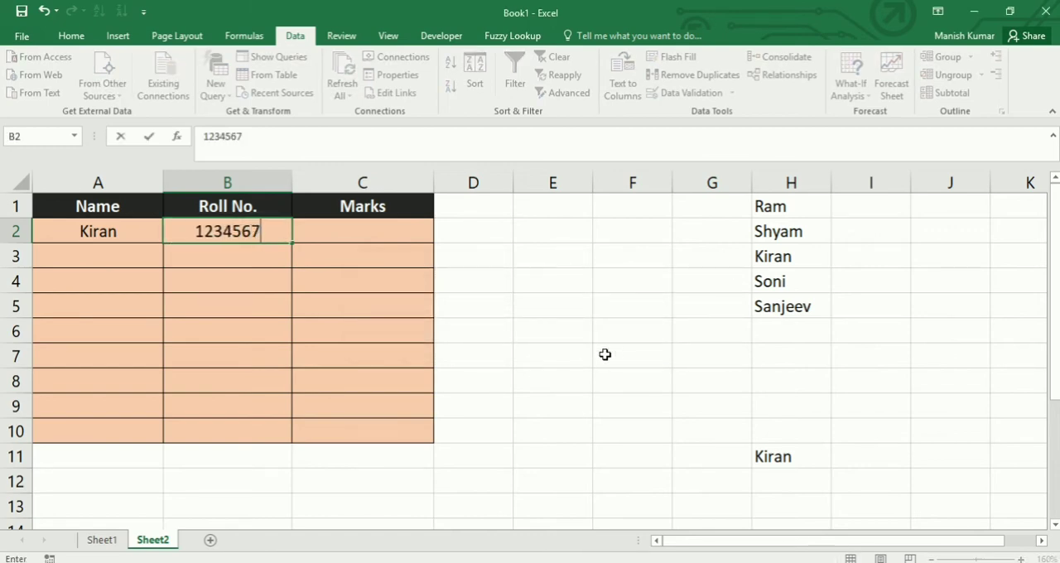
key("Return")
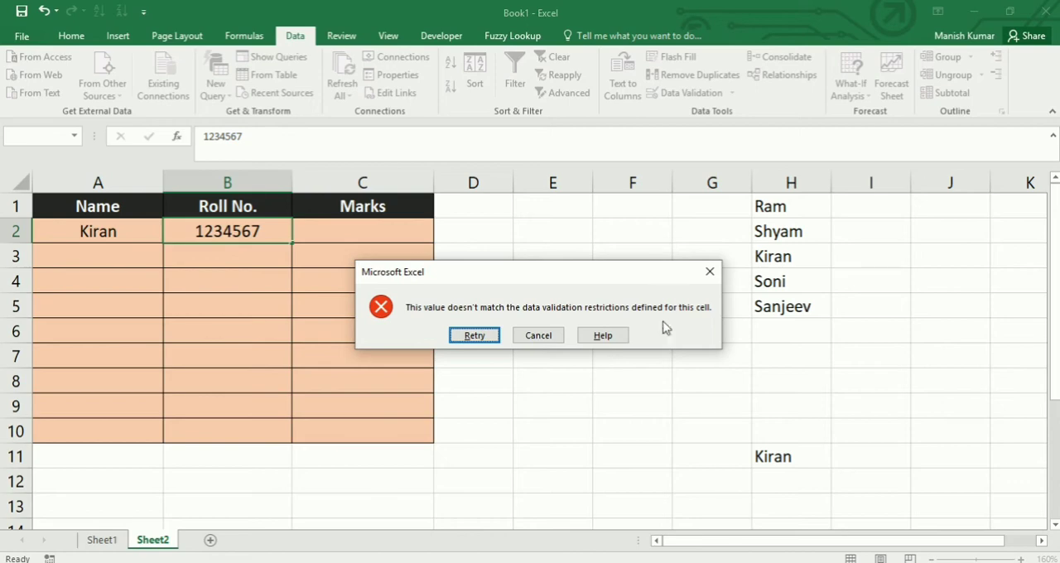
left_click(710, 271)
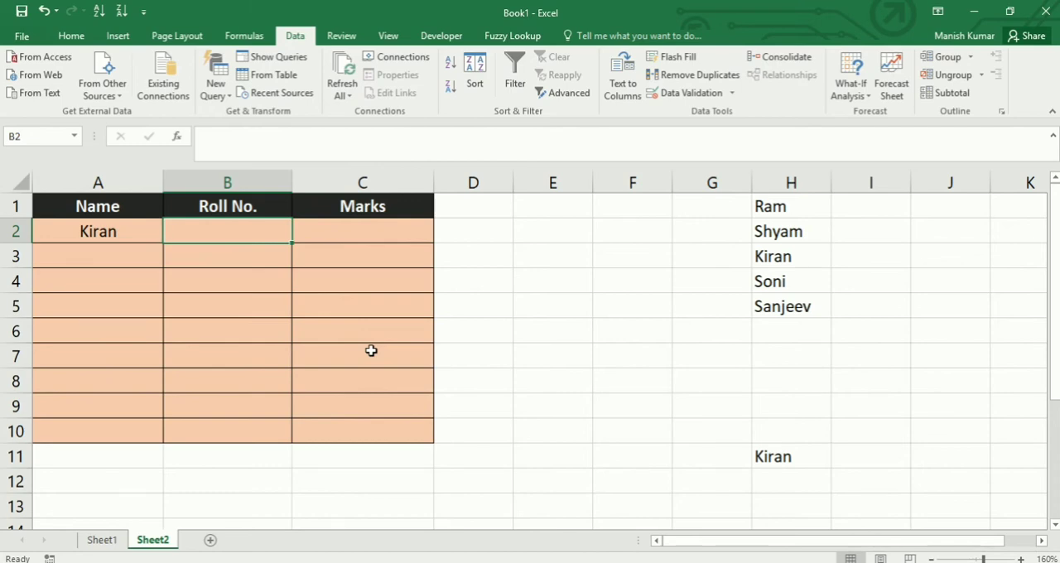
- Try to enter the decimal roll number 123456.2 in cell B2 and abandon the entry
type("123456")
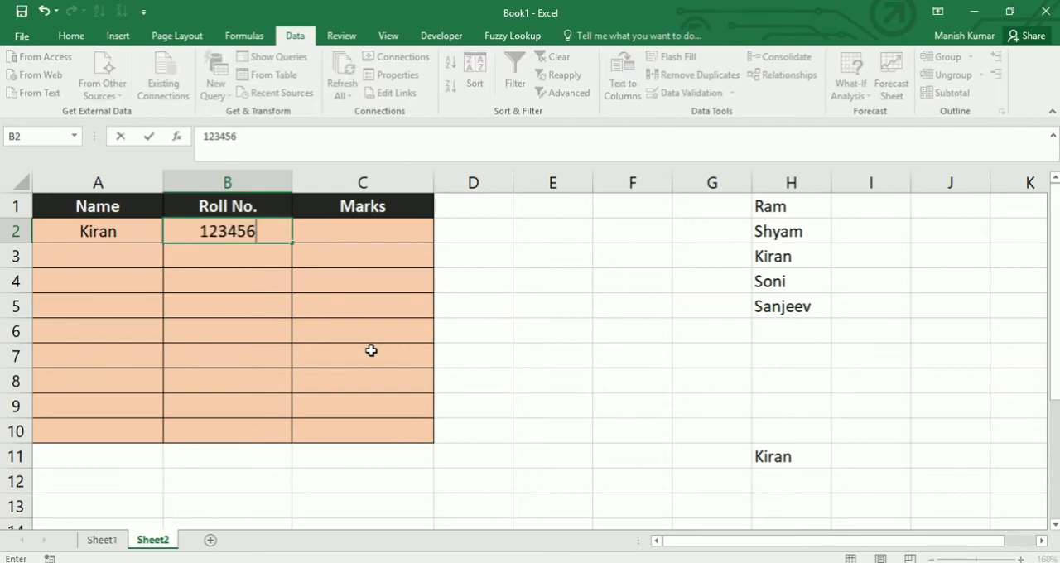
type(".2")
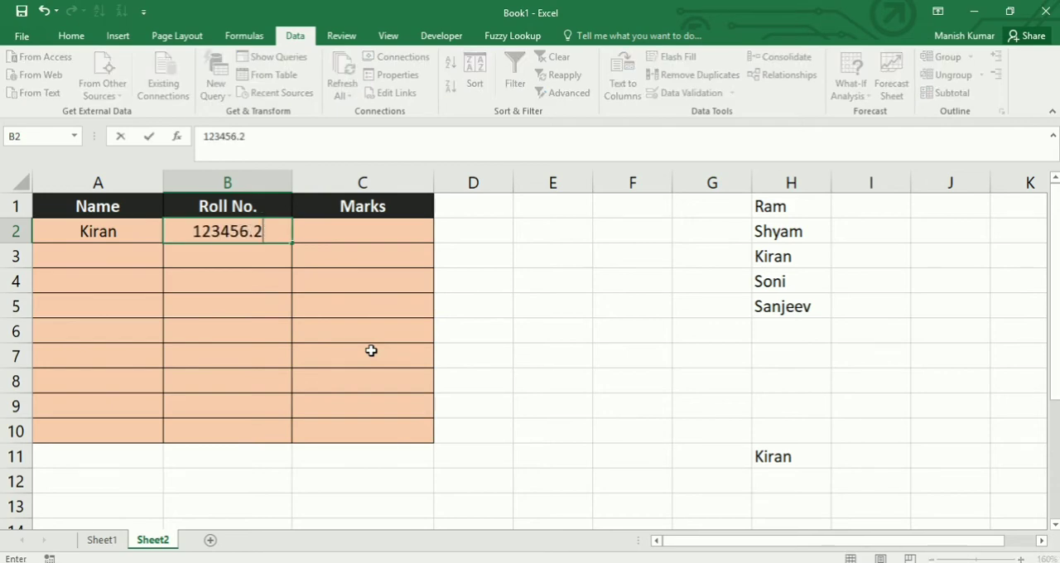
key("Return")
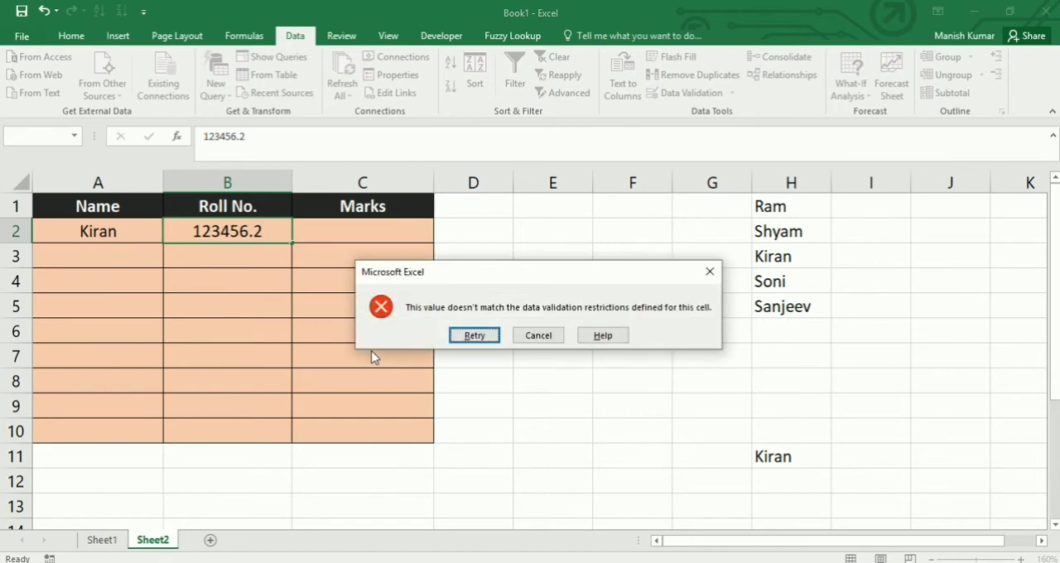
key("Tab")
key("Return")
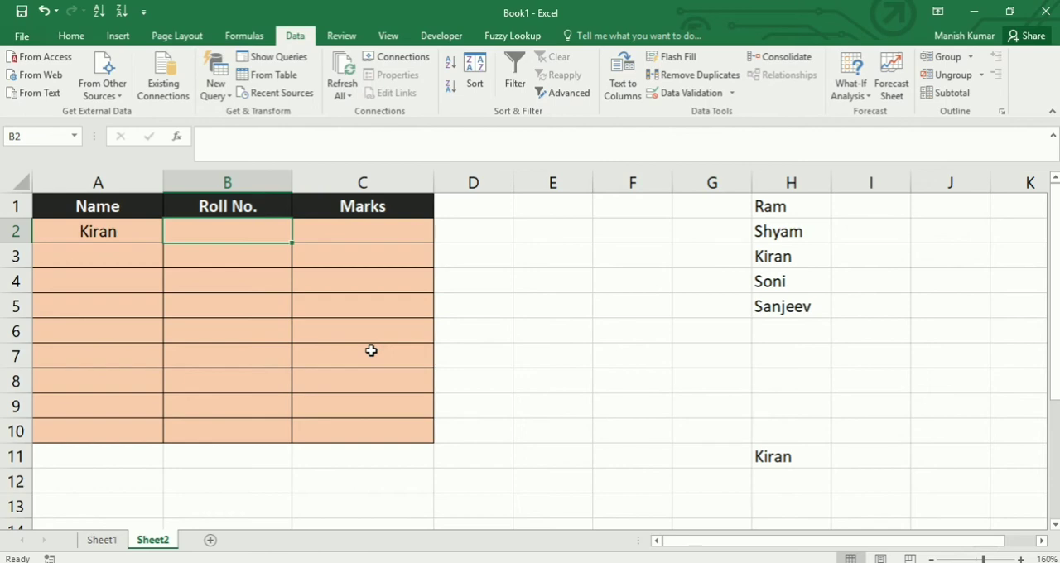
- Apply a data validation rule to marks cells C2:C10 that allows decimals between 0 and 100
left_click_drag(376, 235, 370, 433)
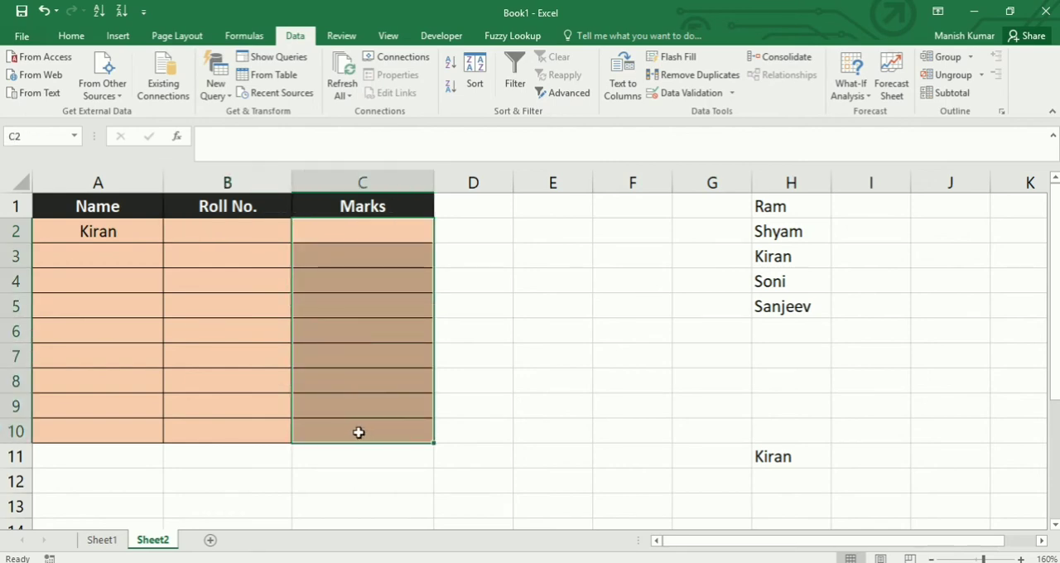
left_click(733, 94)
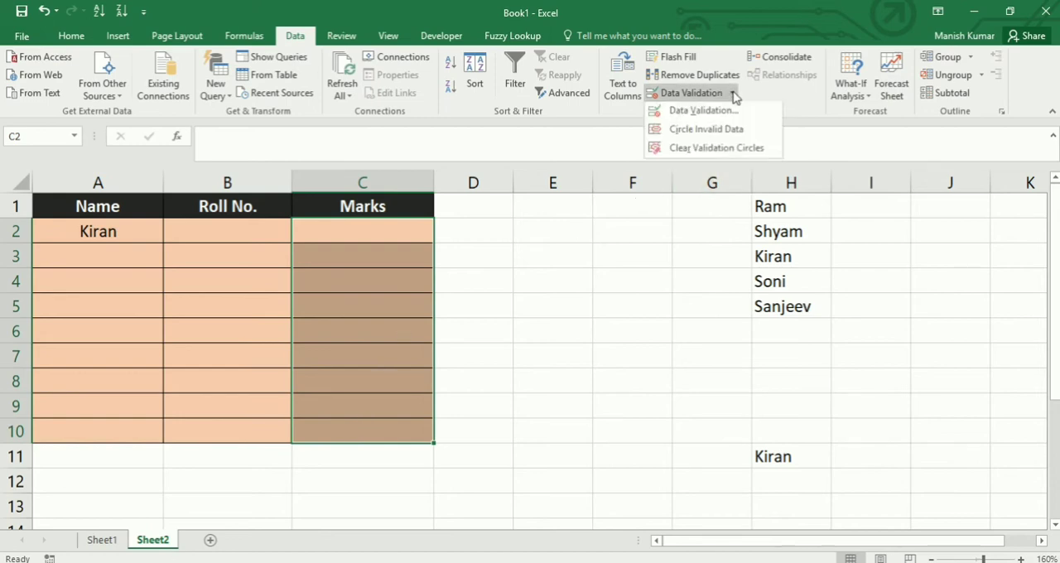
left_click(729, 113)
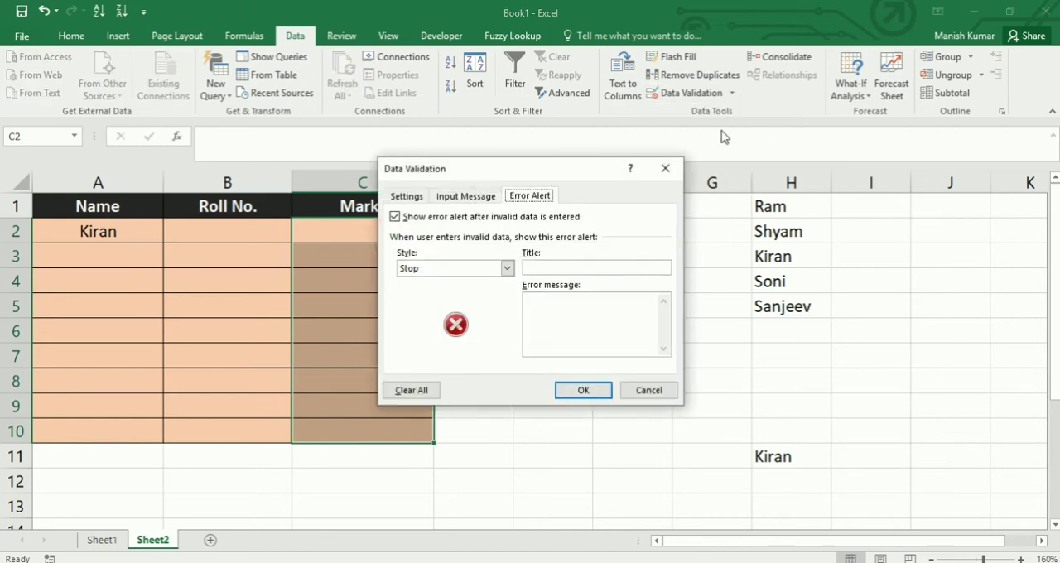
left_click(412, 196)
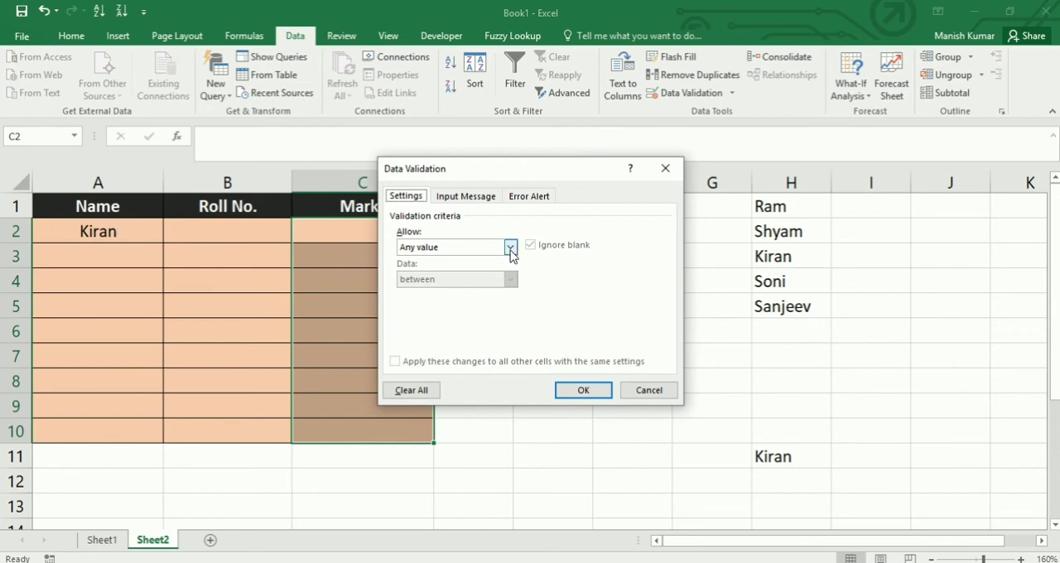
left_click(510, 248)
left_click(464, 284)
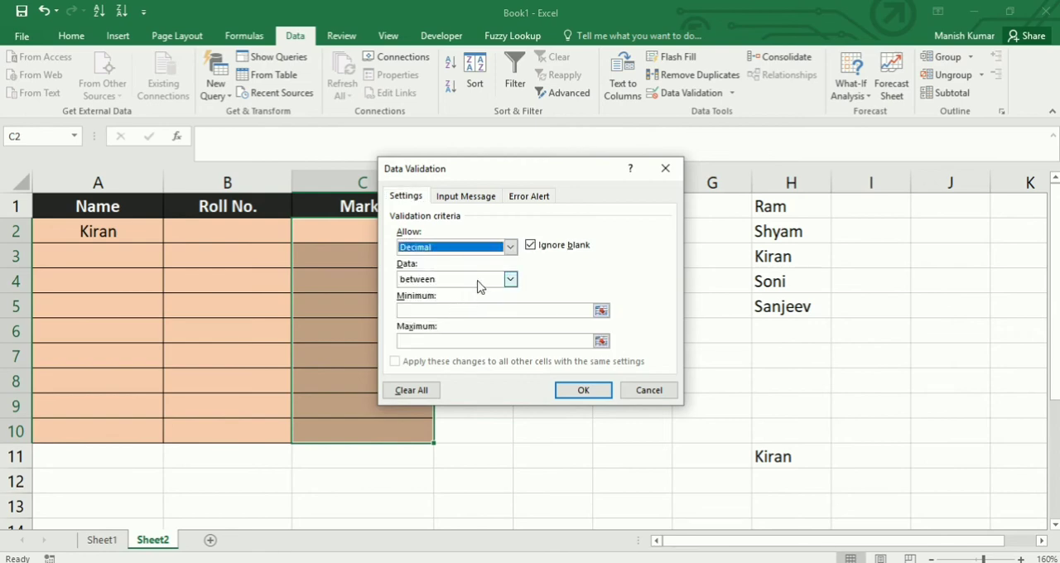
left_click(483, 311)
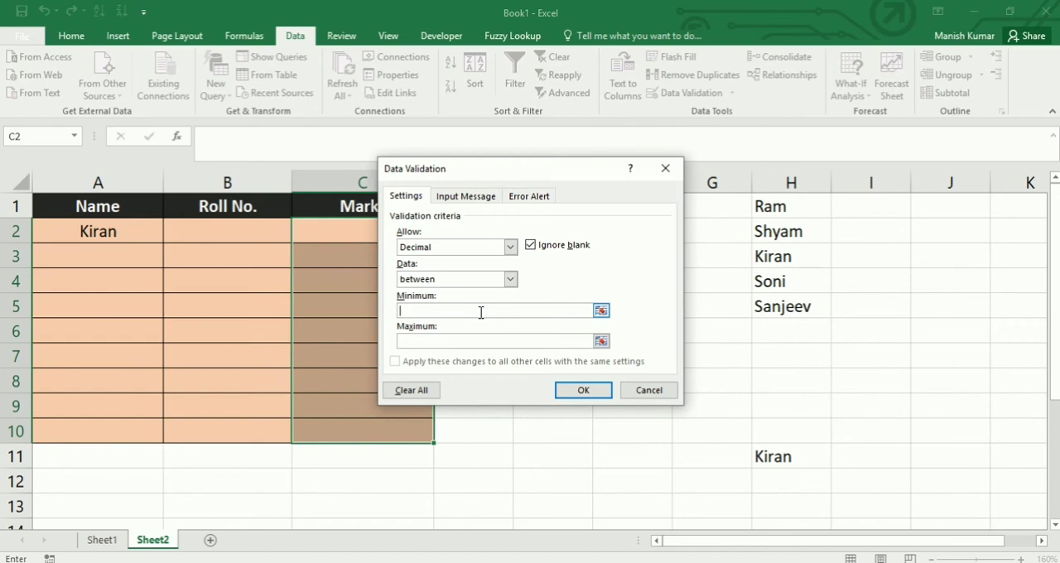
type("0")
left_click(482, 341)
type("100")
left_click(579, 396)
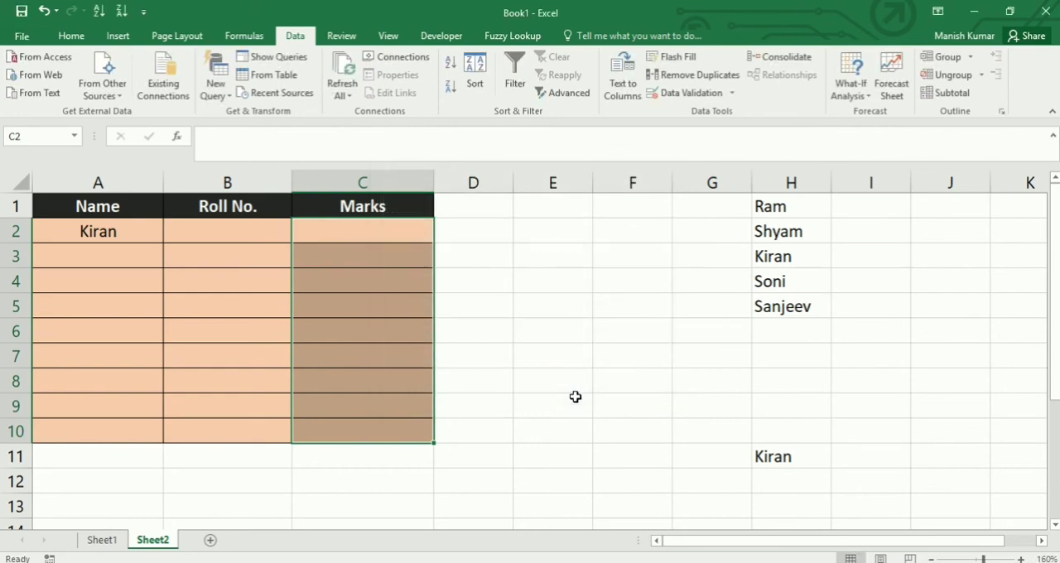
- Try to enter the negative mark -1 in cell C2 and abandon the entry
left_click(350, 235)
type("-1")
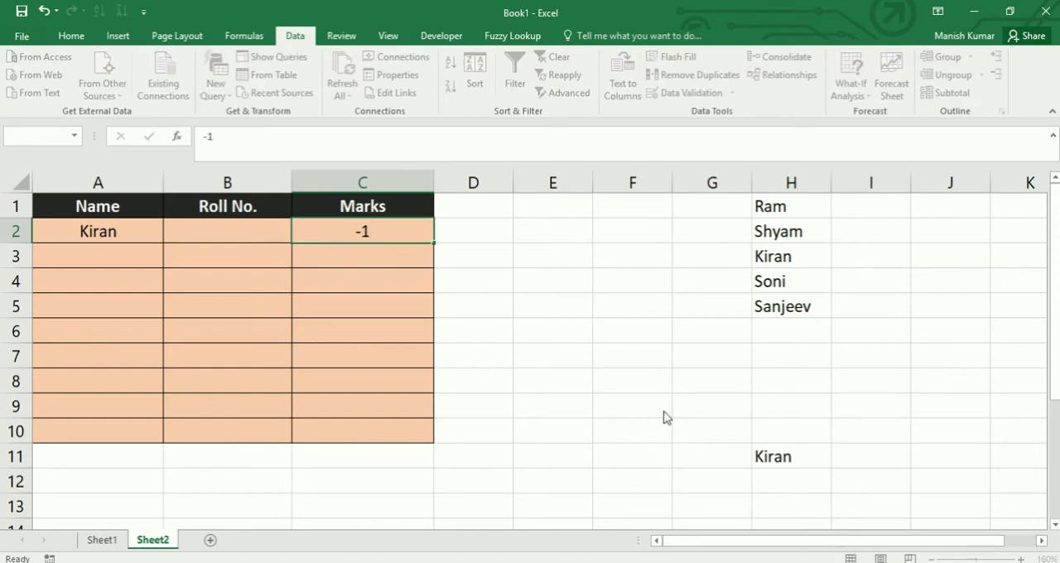
key("Return")
key("Escape")
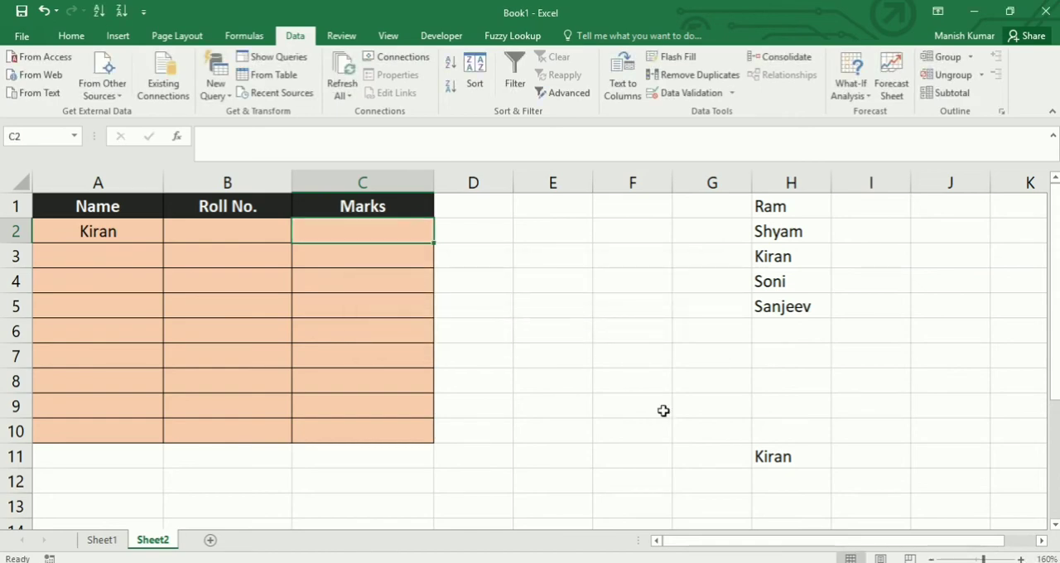
- Enter the mark 1 in cell C2 and replace it with the decimal mark 65.34
type("1")
key("Return")
key("Up")
type("65.3")
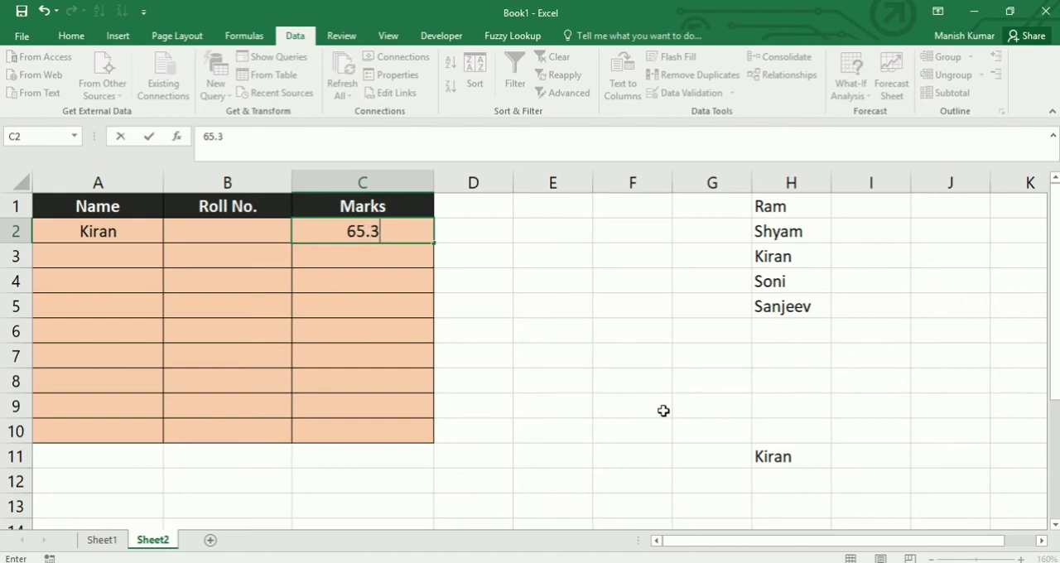
type("4")
key("Return")
- Try to enter the mark 102 in cell C2 and abandon the entry
key("Up")
type("1")
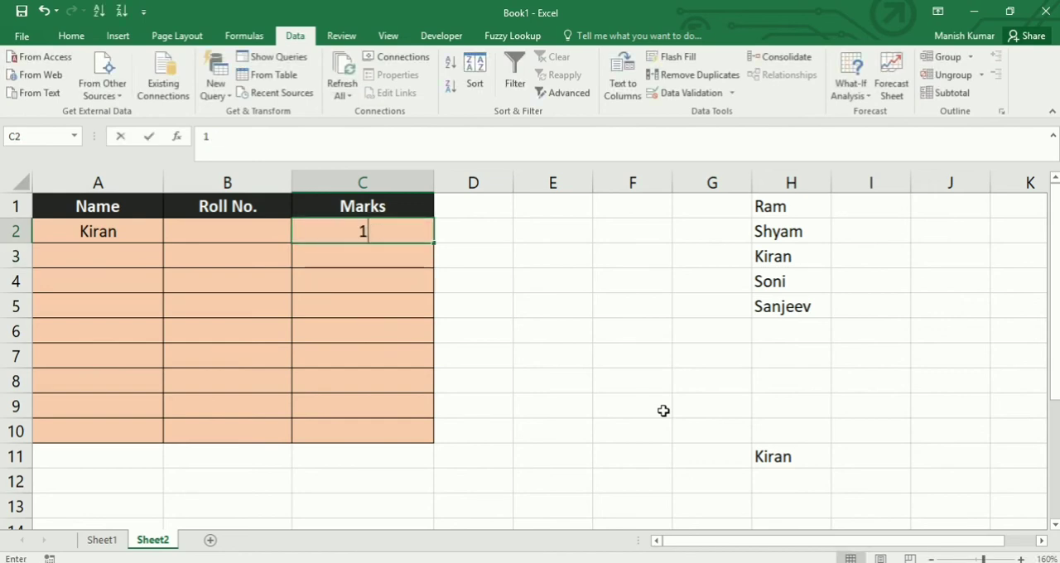
type("02")
key("Return")
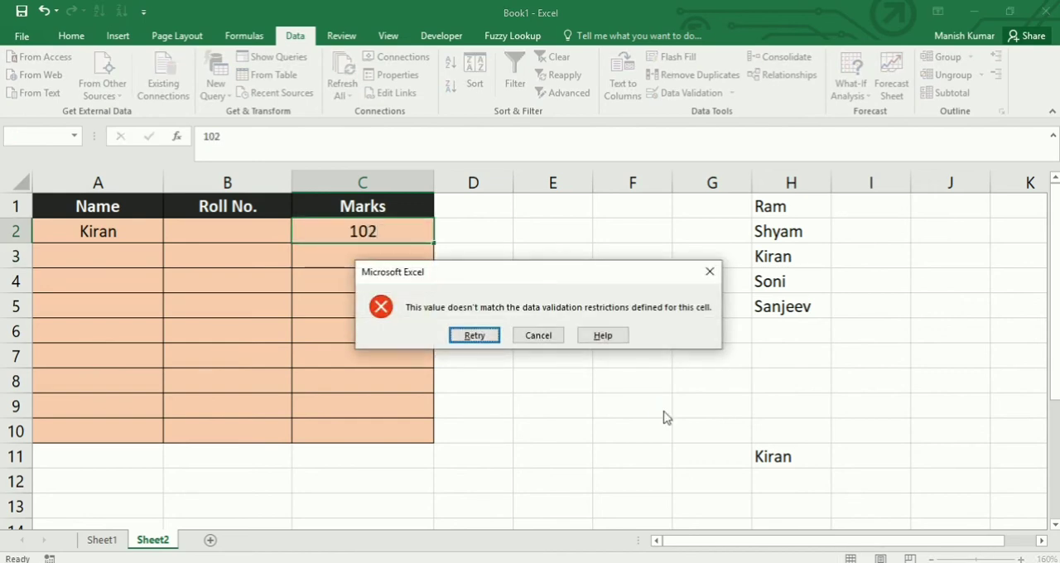
key("Tab")
key("Return")
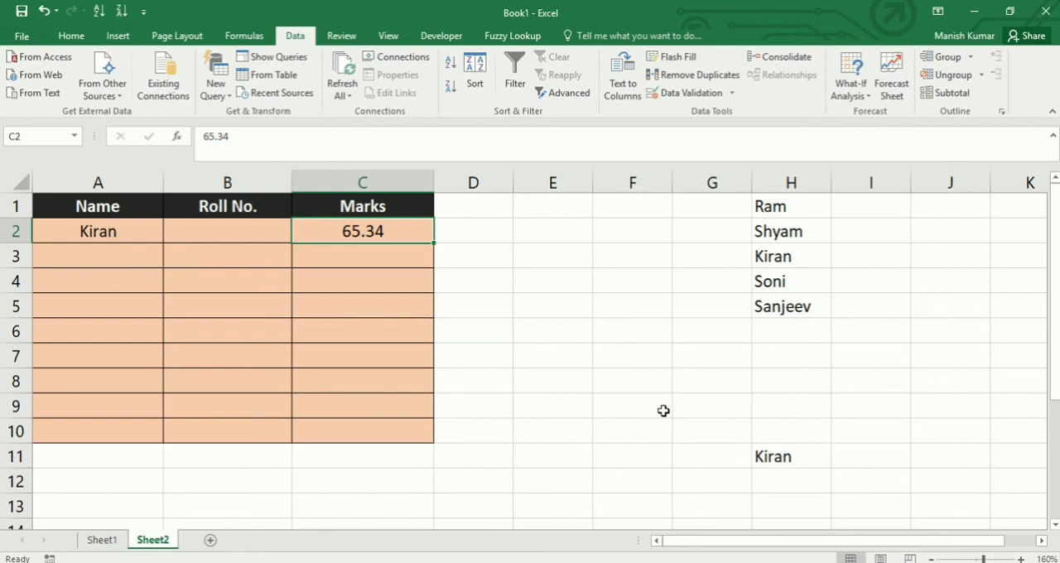
- Open the data validation settings for marks cells C2:C10 and set the criteria to Date with the equal to condition
left_click_drag(409, 239, 400, 436)
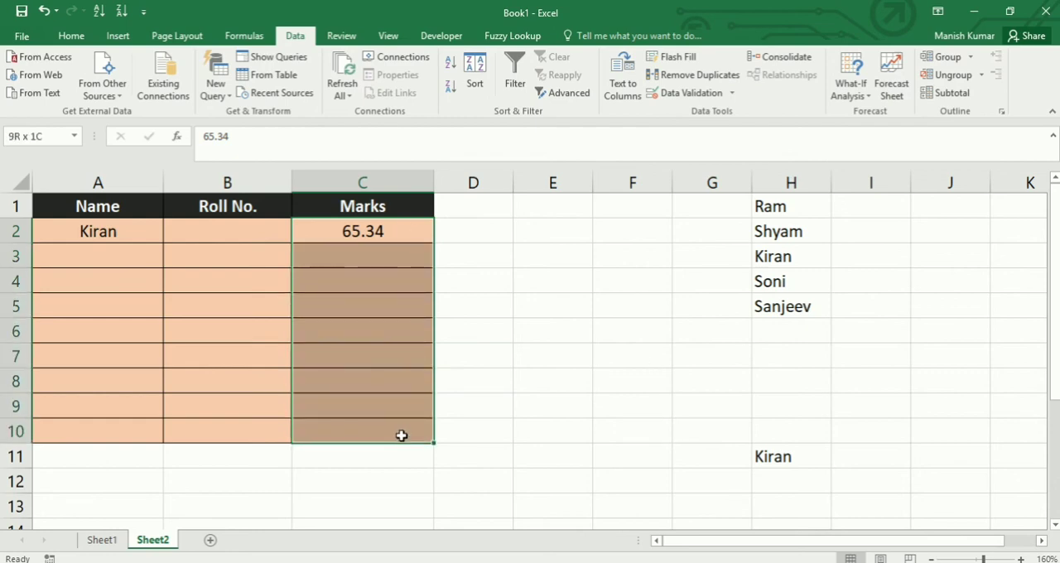
left_click(734, 95)
left_click(702, 112)
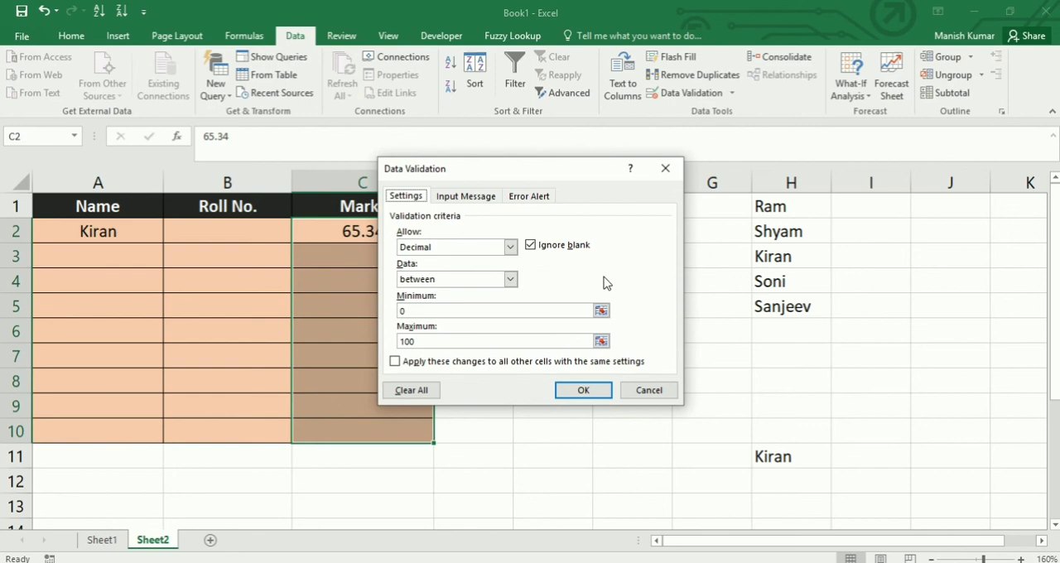
left_click(511, 247)
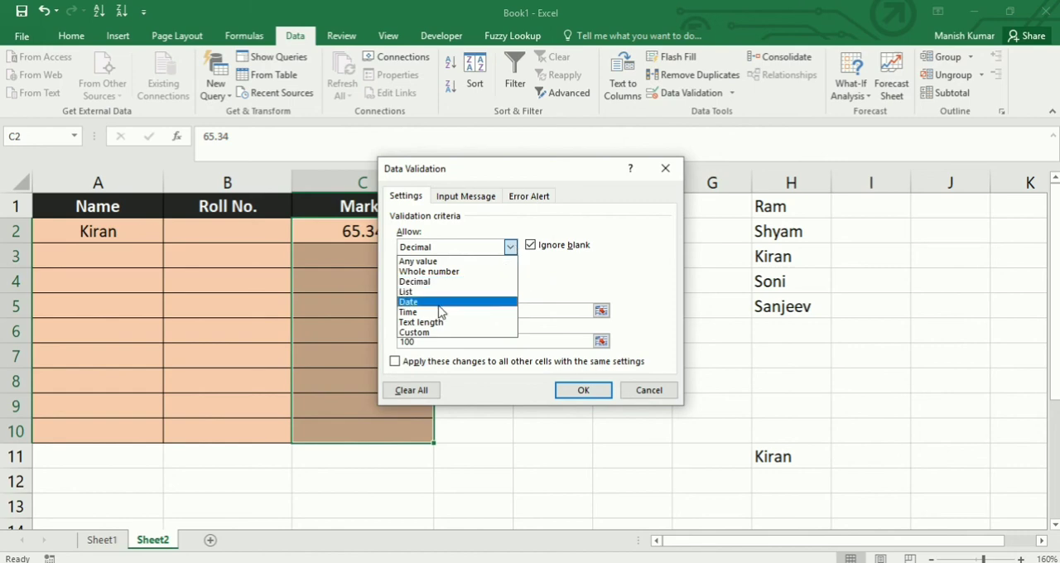
left_click(439, 304)
left_click(511, 280)
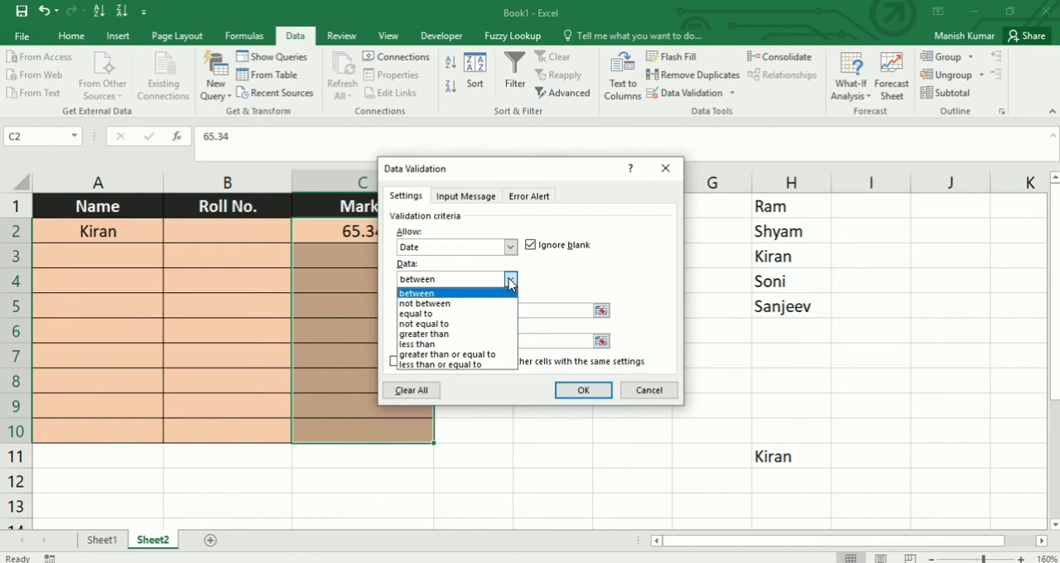
left_click(461, 313)
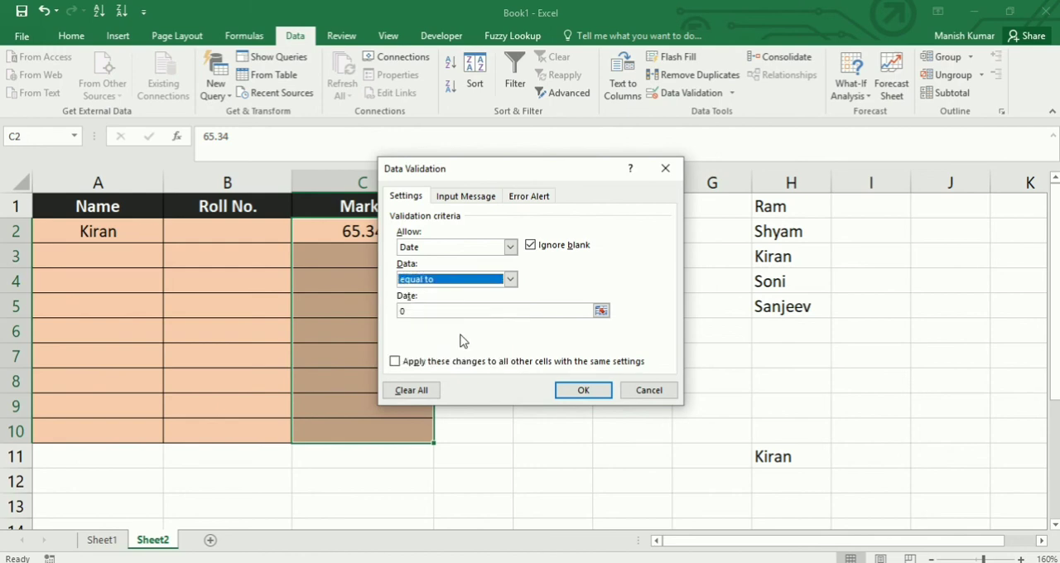
- Switch the allowed data type to Time and look through its comparison conditions
left_click(510, 247)
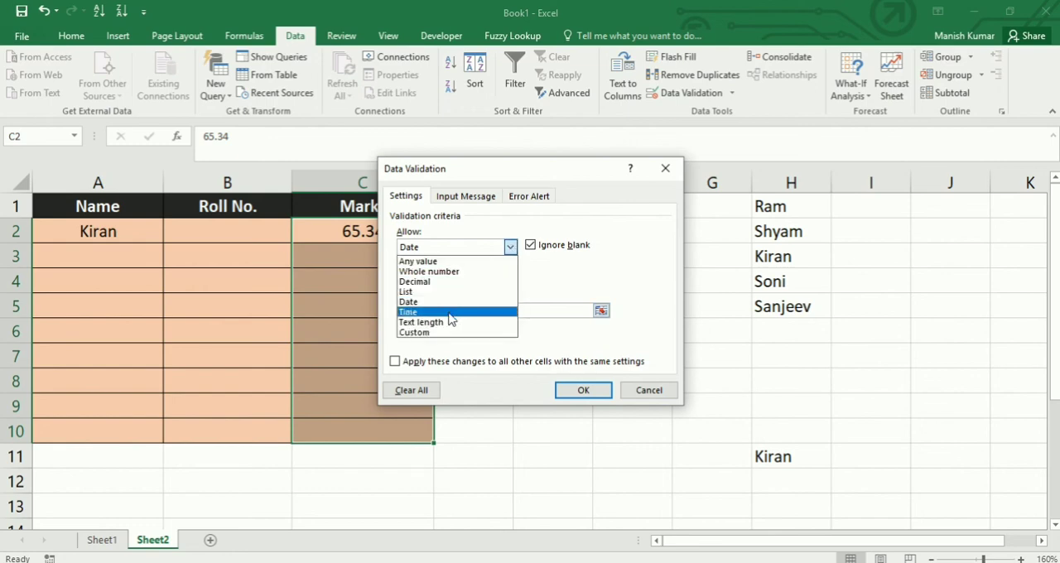
left_click(447, 312)
left_click(510, 279)
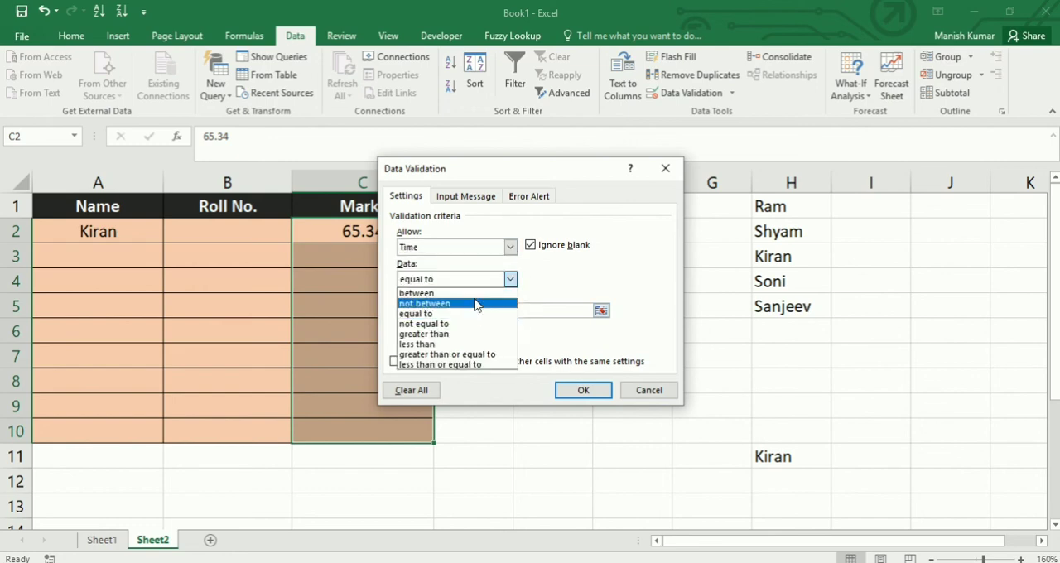
left_click(510, 247)
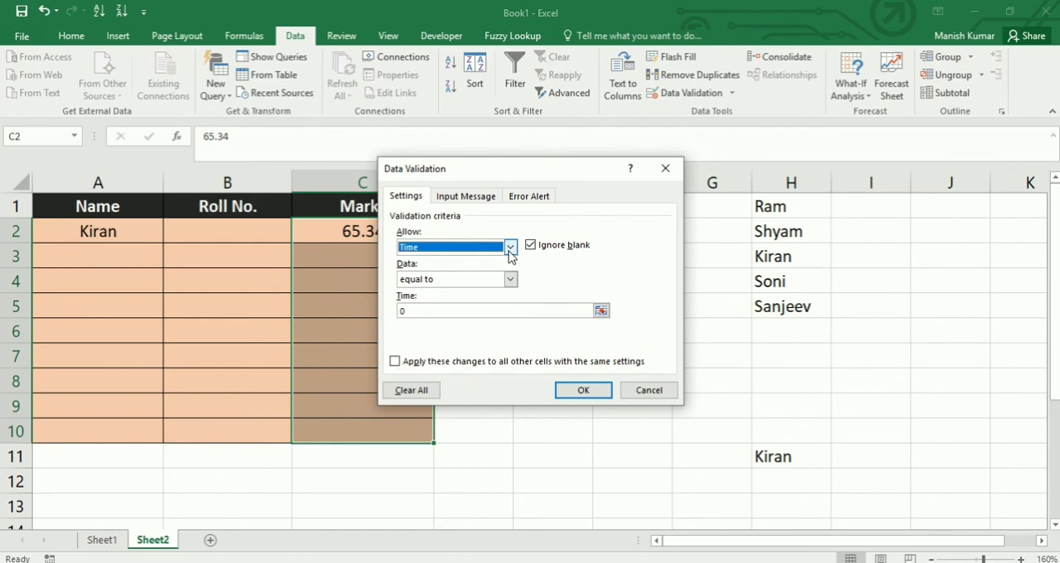
- Set the validation criteria to Text length with the between condition and a maximum of 6
left_click(511, 247)
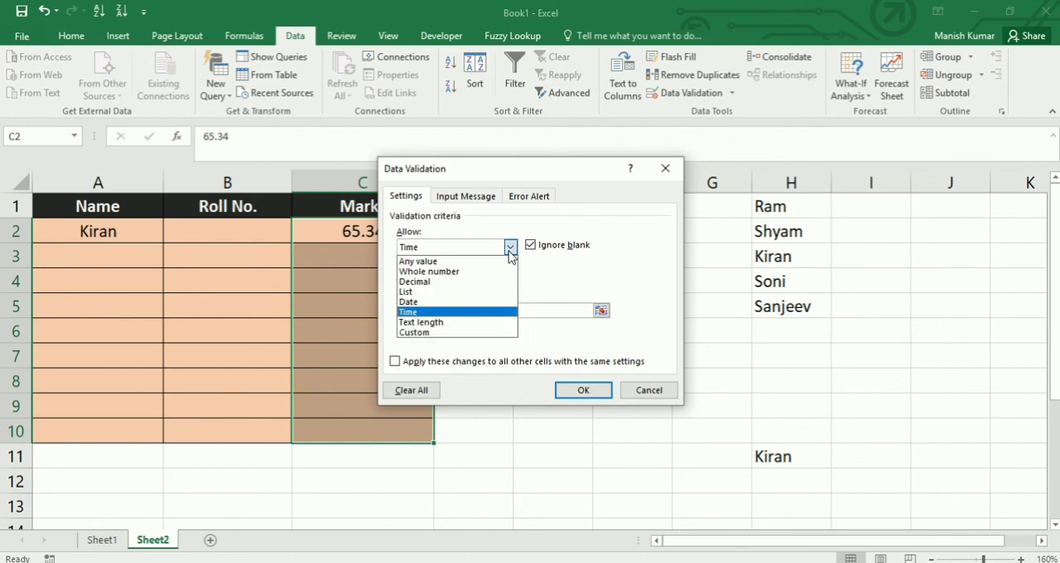
left_click(463, 322)
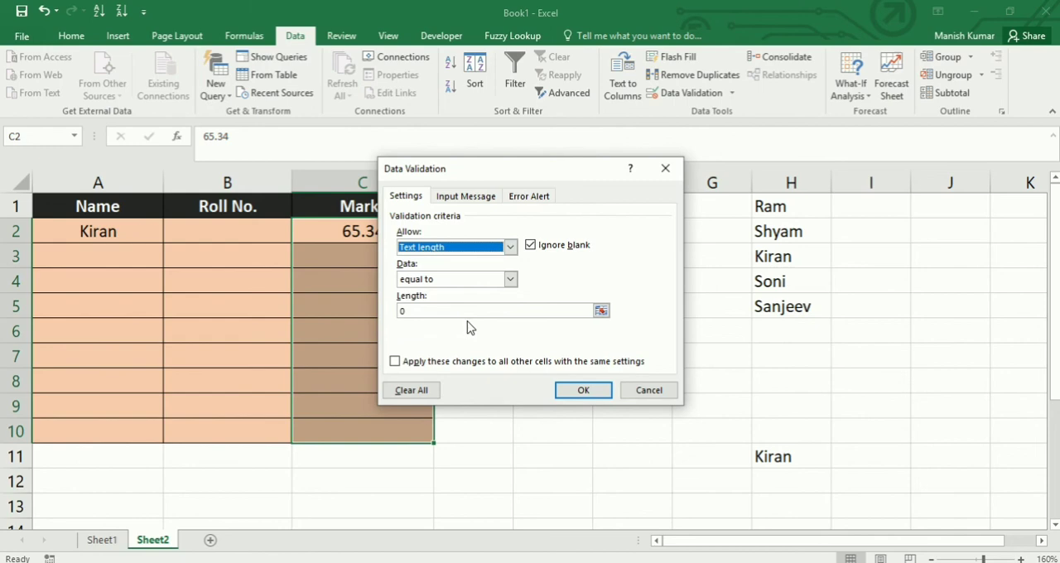
left_click(511, 280)
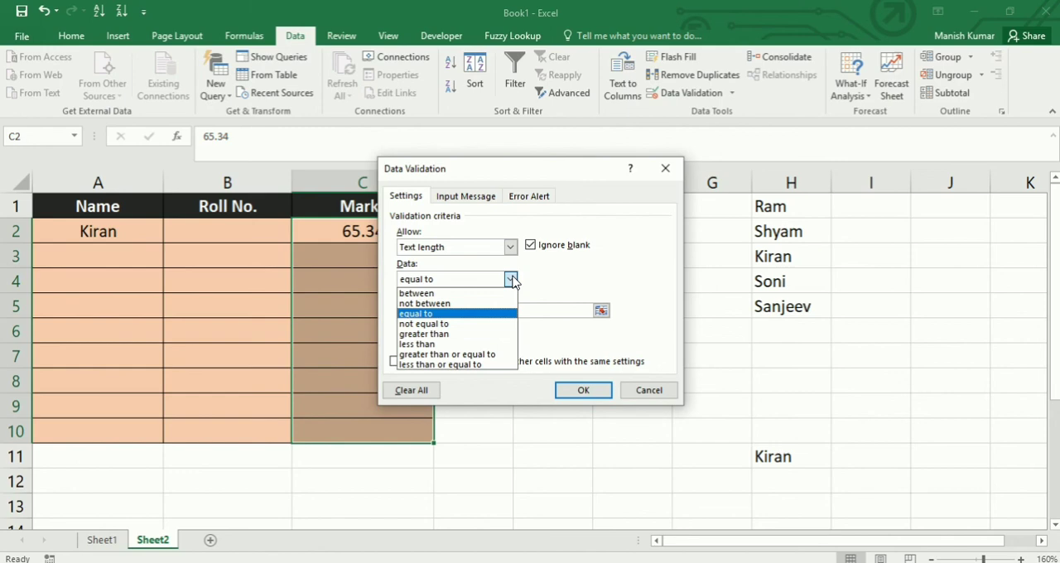
left_click(457, 294)
double_click(431, 341)
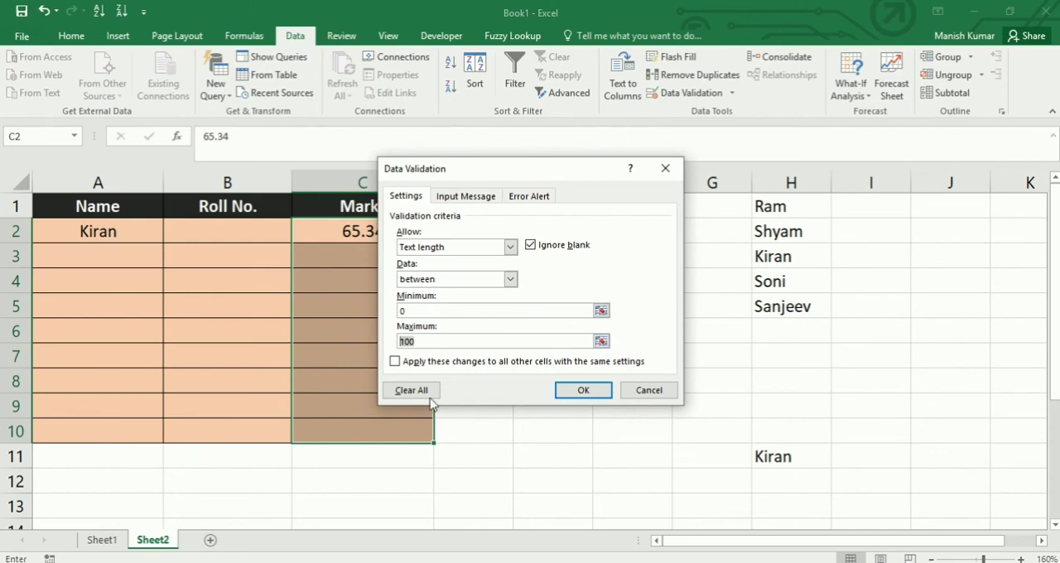
type("6")
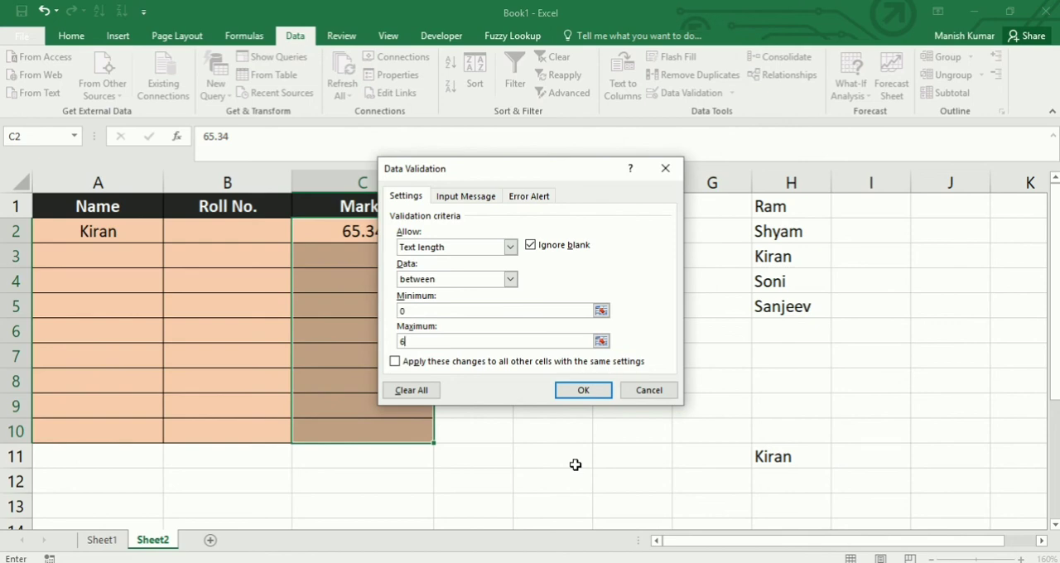
- Switch the validation criteria for C2:C10 to the Custom formula type
left_click(510, 247)
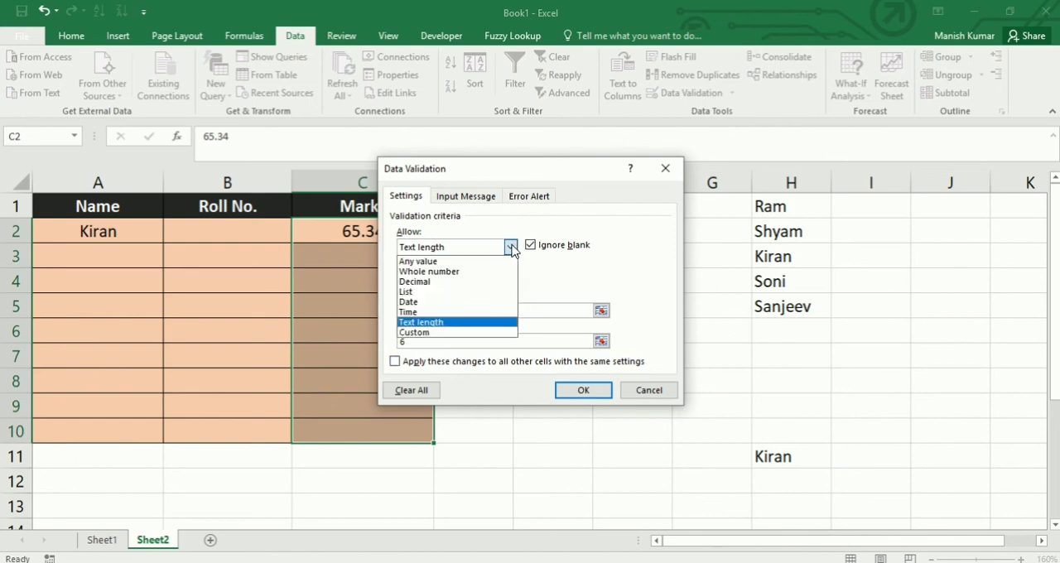
left_click(480, 332)
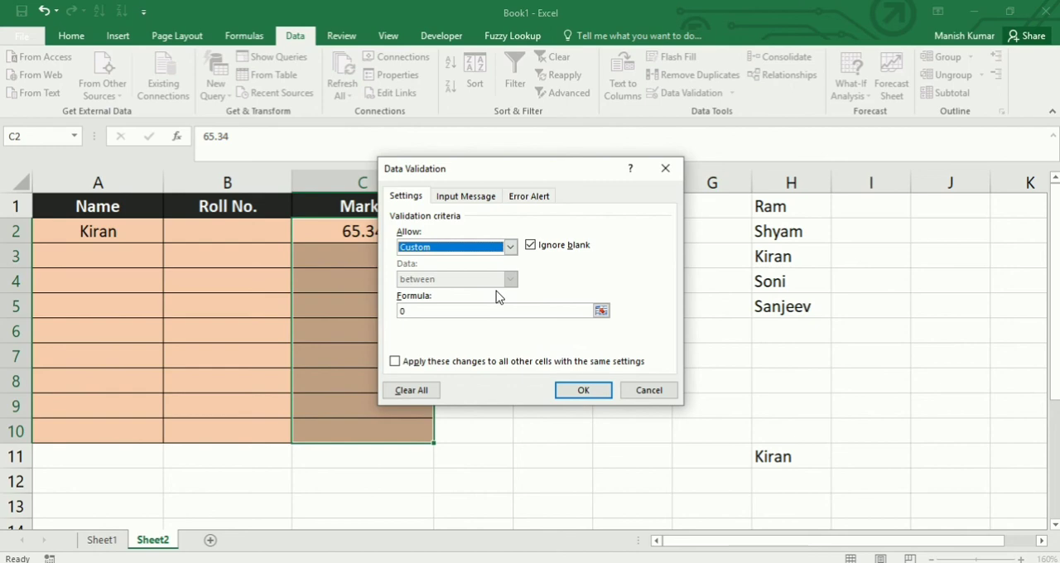